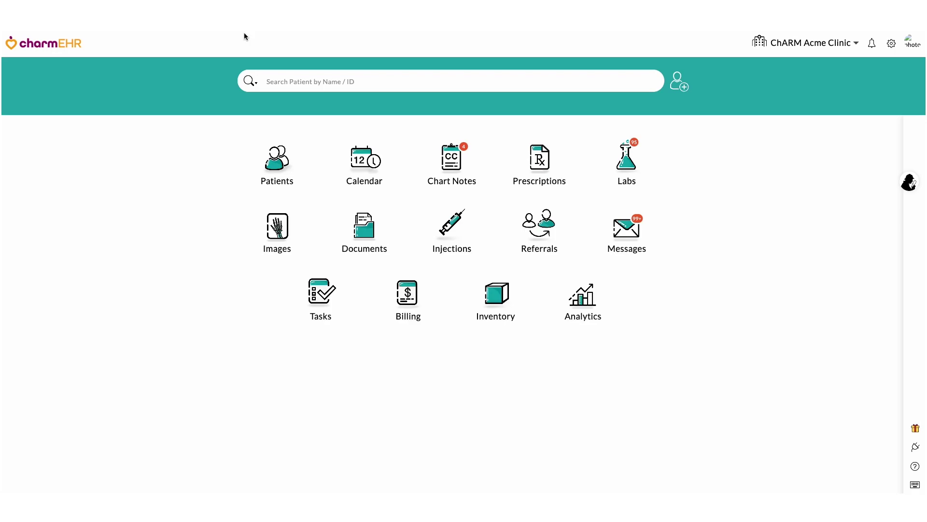
Step: Find the patient and create a new encounter for them
{"action": "left_click", "coordinate": [300, 79]}
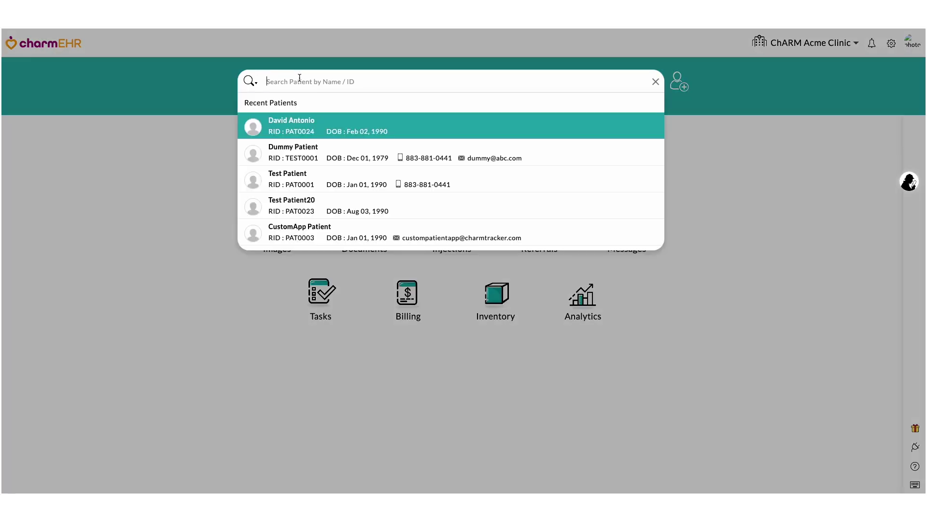
{"action": "type", "text": "David"}
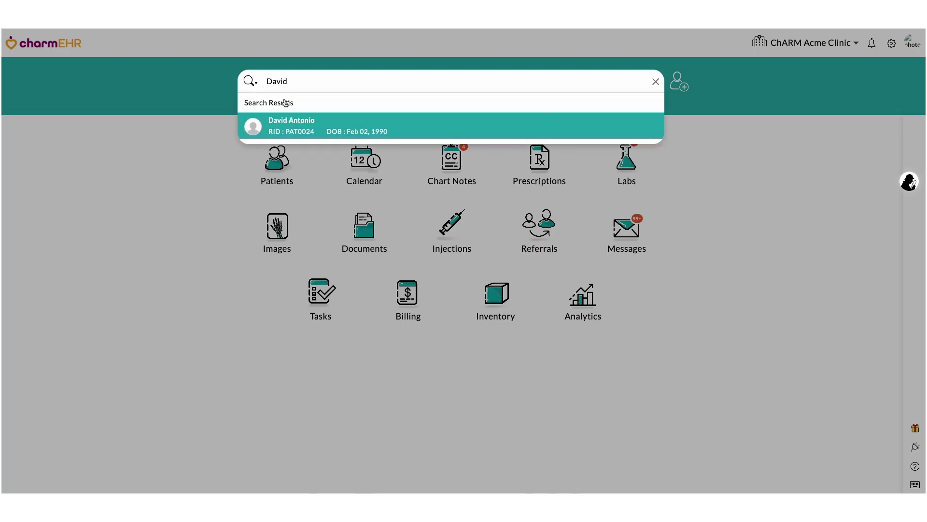
{"action": "left_click", "coordinate": [305, 123]}
{"action": "left_click", "coordinate": [306, 104]}
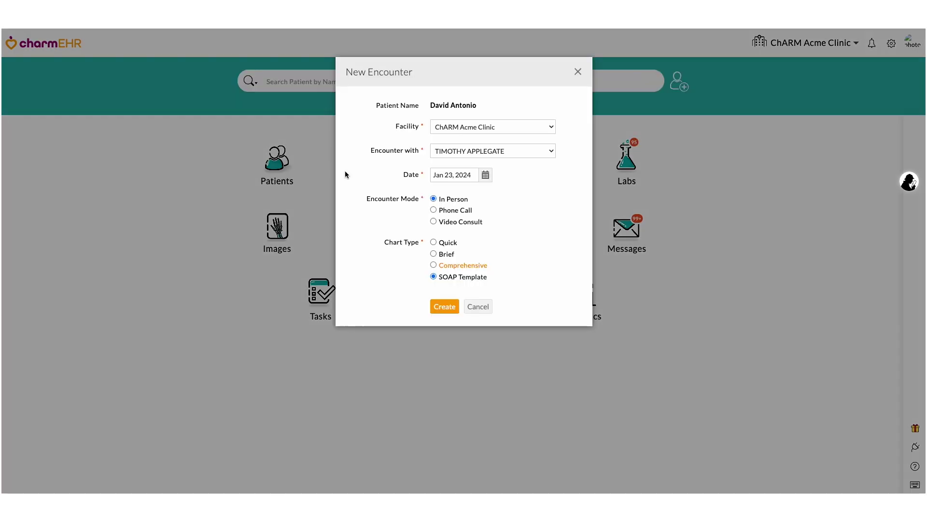
{"action": "left_click", "coordinate": [433, 265]}
{"action": "left_click", "coordinate": [442, 307]}
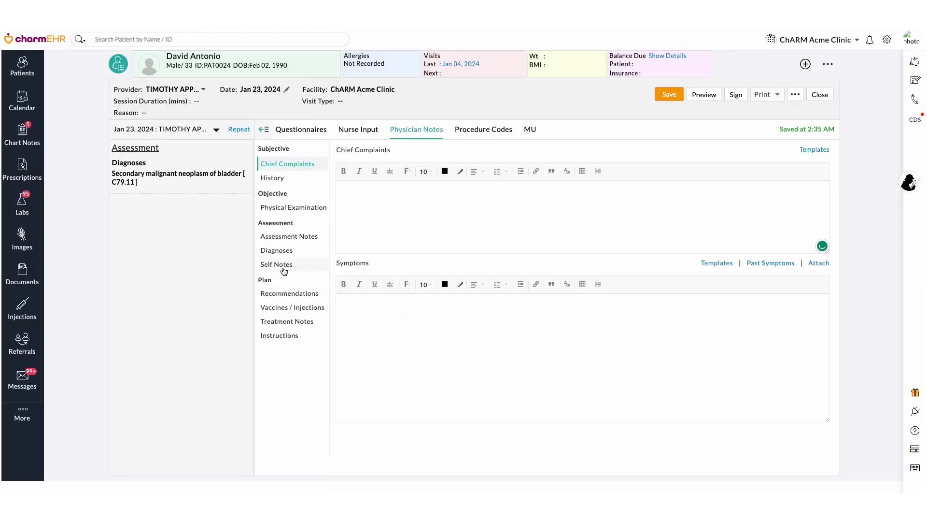
Step: Add diagnosis C79.11, Secondary malignant neoplasm of bladder, to the encounter
{"action": "left_click", "coordinate": [282, 251]}
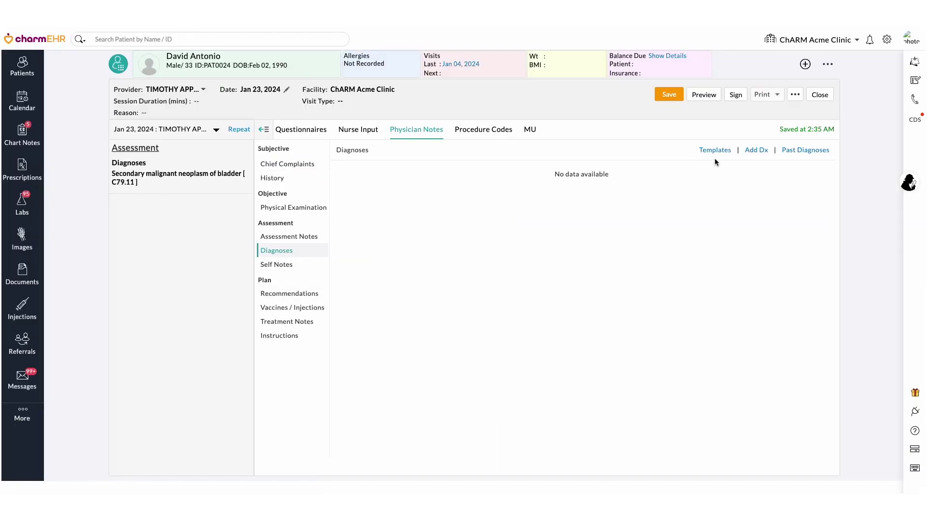
{"action": "left_click", "coordinate": [754, 150]}
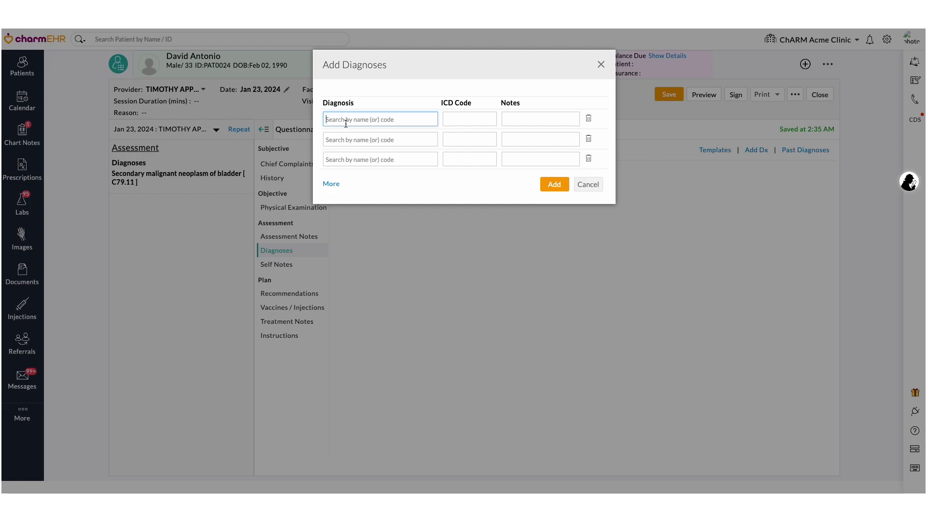
{"action": "type", "text": "C79.11"}
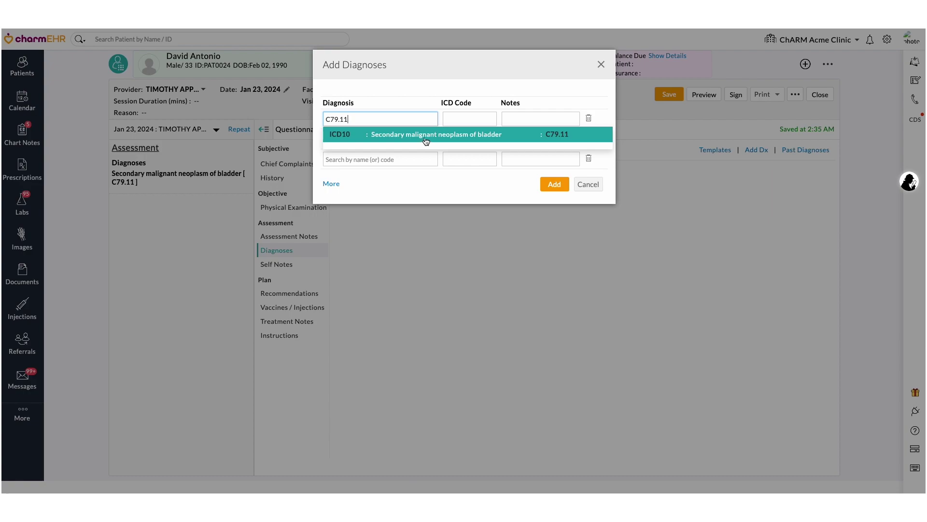
{"action": "left_click", "coordinate": [426, 140]}
{"action": "left_click", "coordinate": [554, 184]}
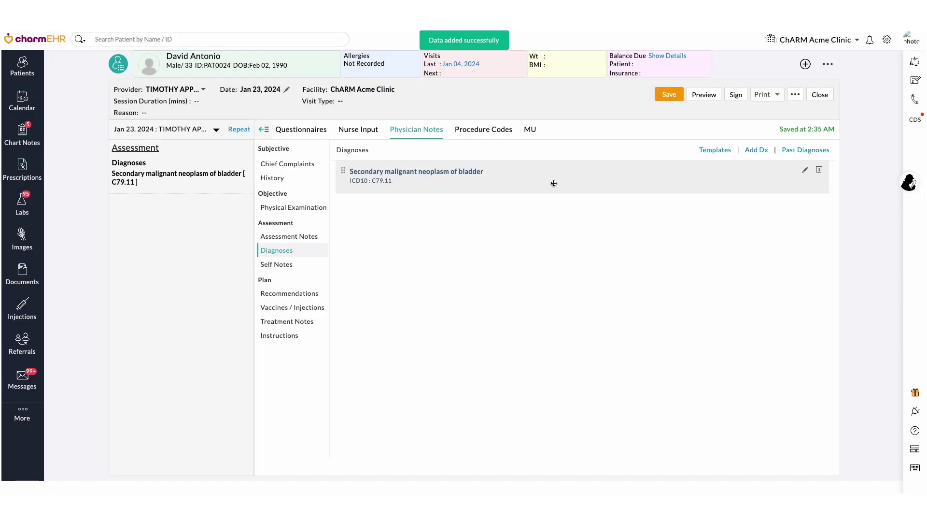
Step: Start a lab order from the plan's recommendations with Quest Diagnostics Lab as the lab
{"action": "left_click", "coordinate": [296, 293]}
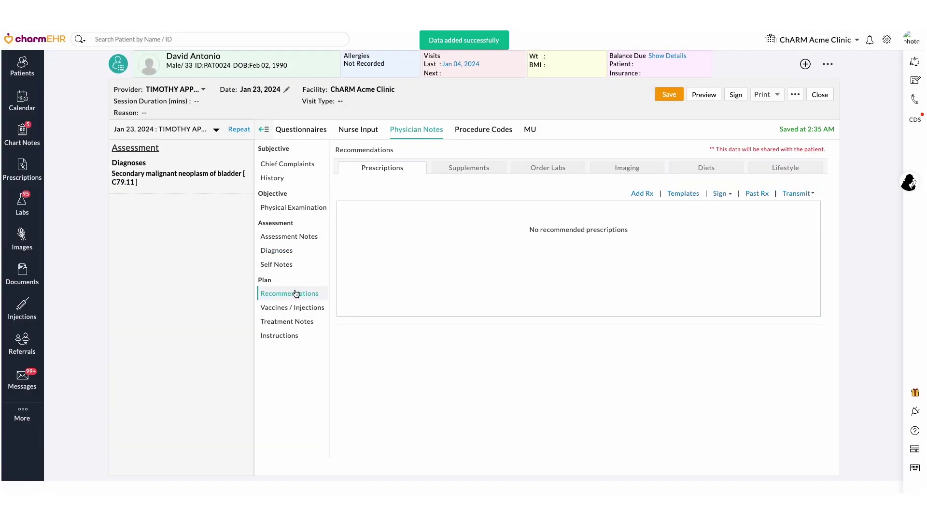
{"action": "left_click", "coordinate": [556, 170]}
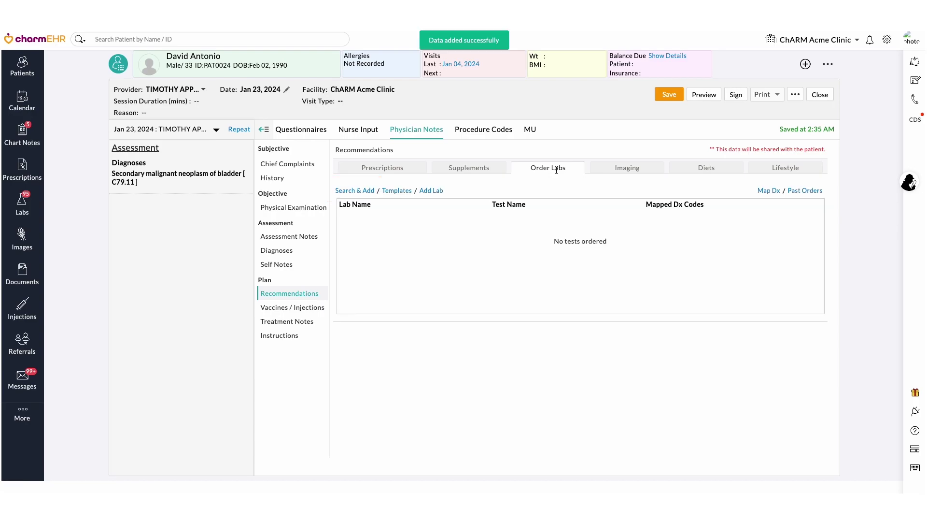
{"action": "left_click", "coordinate": [363, 190]}
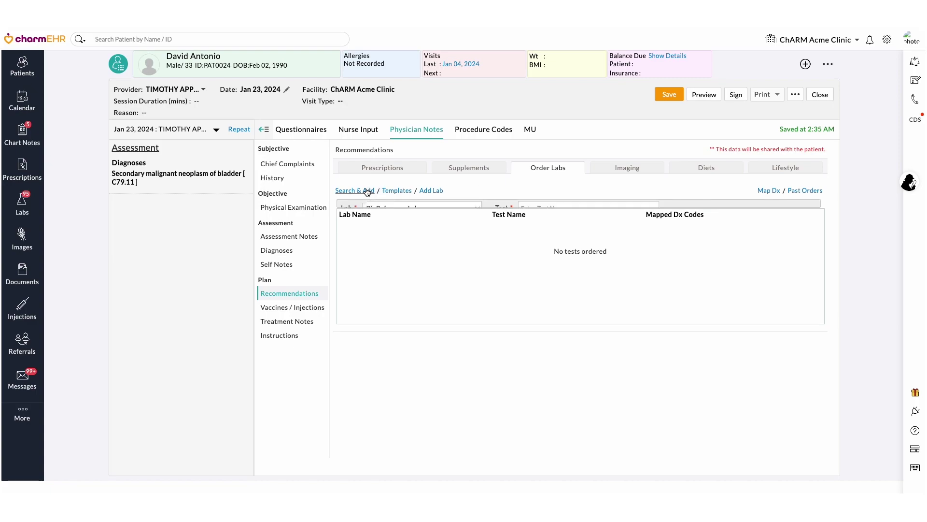
{"action": "left_click", "coordinate": [395, 213]}
{"action": "left_click", "coordinate": [395, 256]}
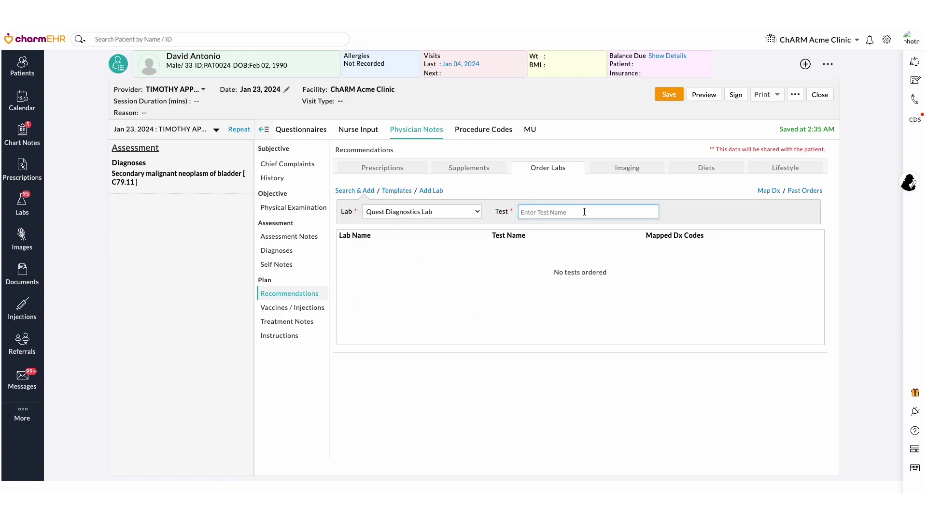
Step: Add the 5 HIAA 24-hour urine with creatinine test with a 10 ml total volume
{"action": "type", "text": "5 H"}
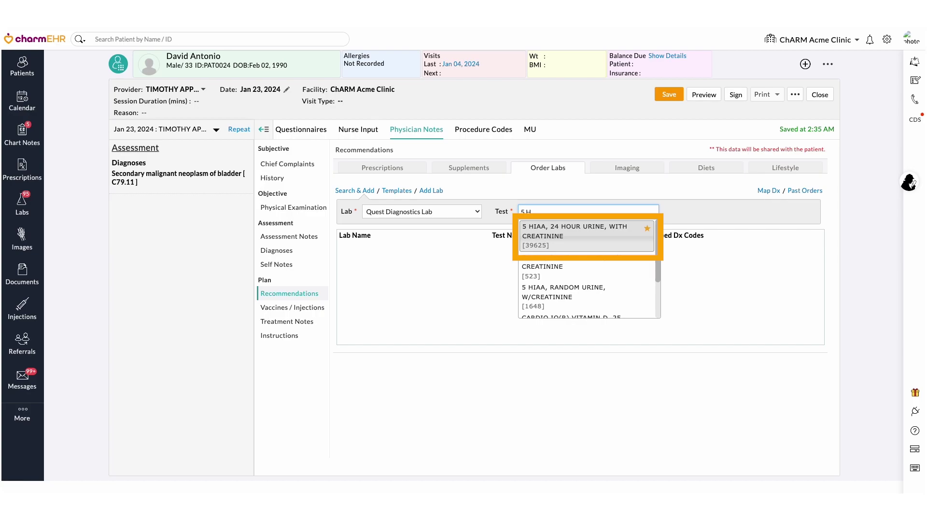
{"action": "left_click", "coordinate": [589, 233]}
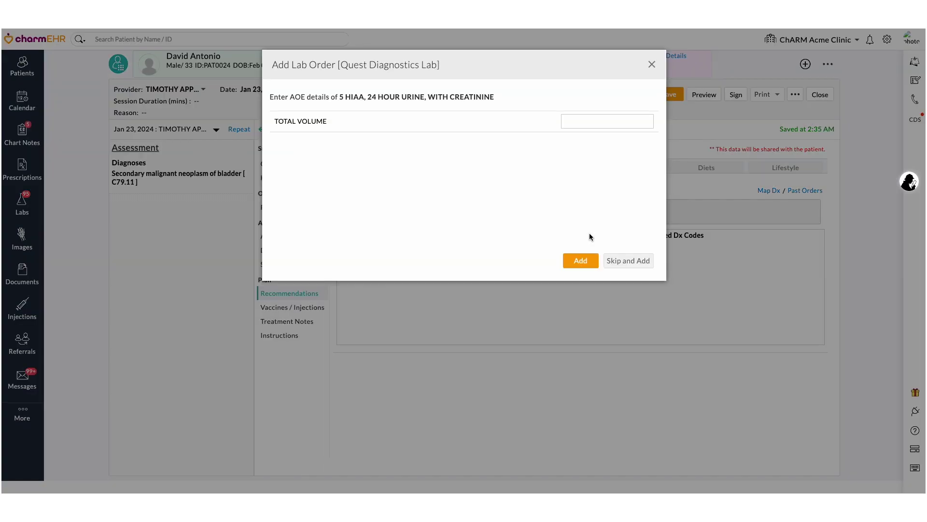
{"action": "left_click", "coordinate": [580, 124]}
{"action": "type", "text": "10 ml"}
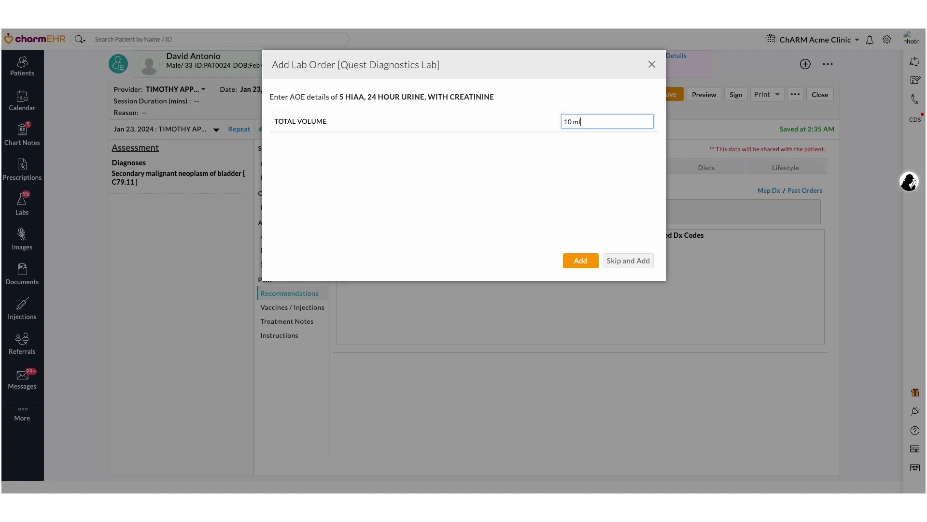
{"action": "left_click", "coordinate": [572, 261]}
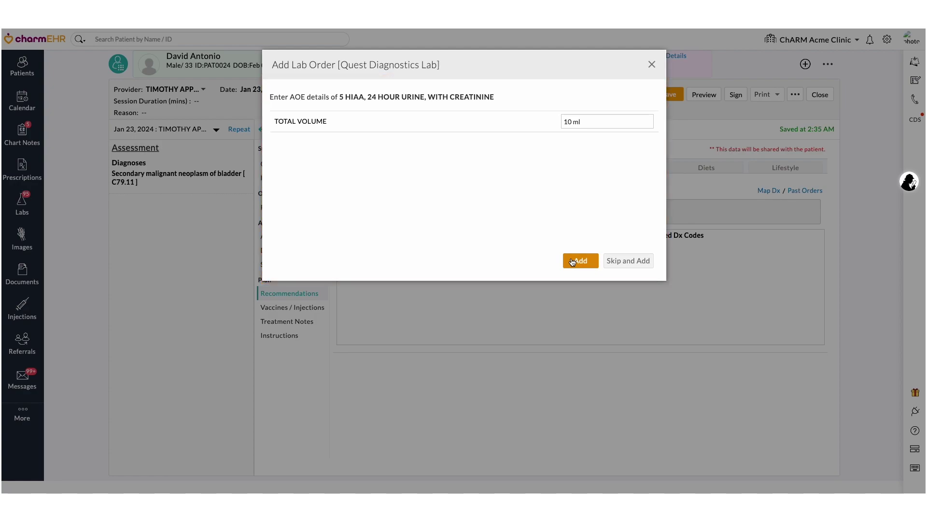
{"action": "left_click", "coordinate": [572, 261]}
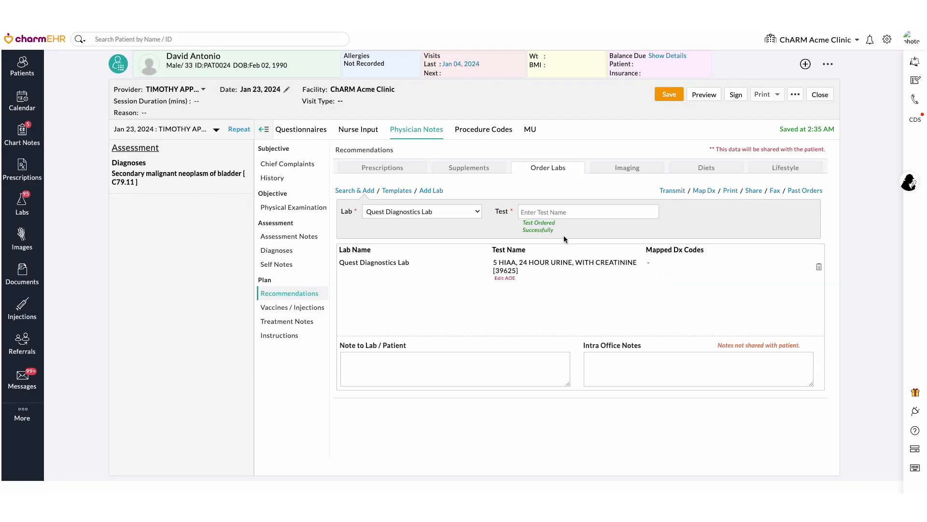
Step: Add the 9p21 GENOTYPE and 18-HYDROXYCORTICOSTERONE tests to the order
{"action": "left_click", "coordinate": [549, 211]}
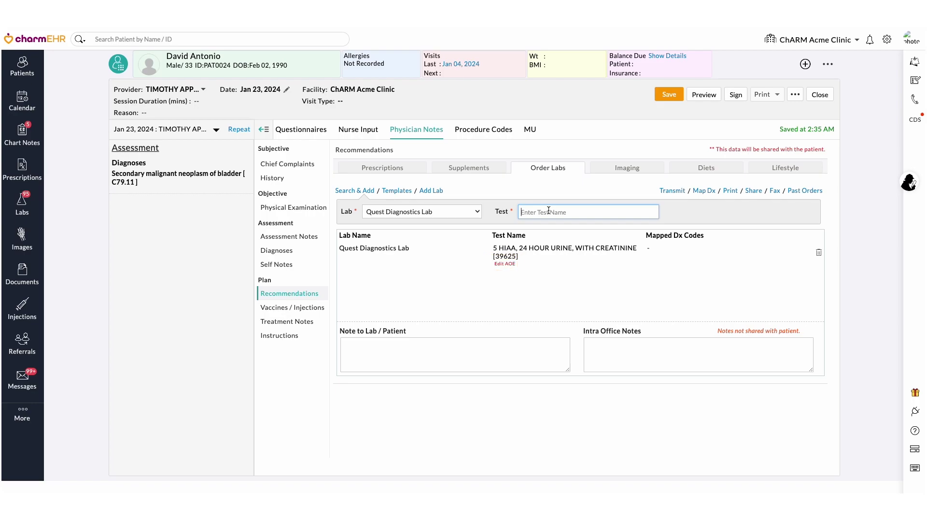
{"action": "type", "text": "9p21"}
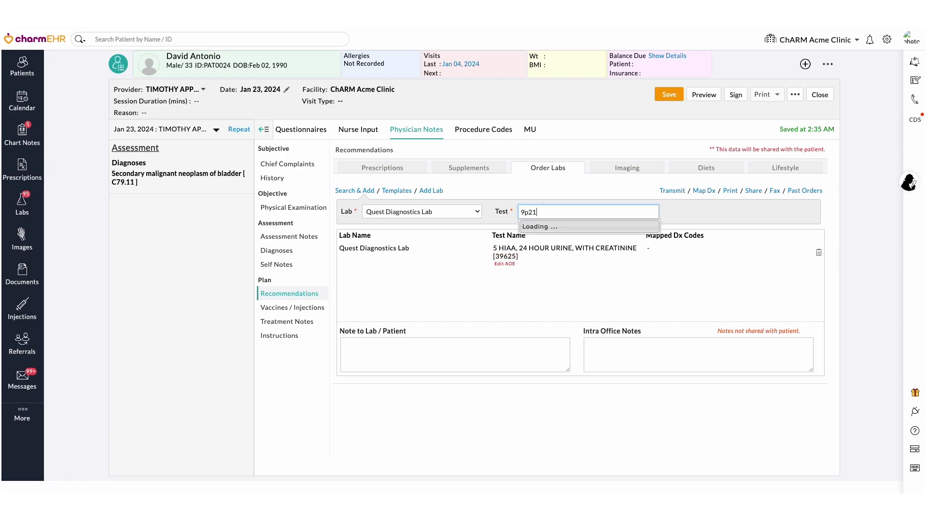
{"action": "left_click", "coordinate": [556, 230]}
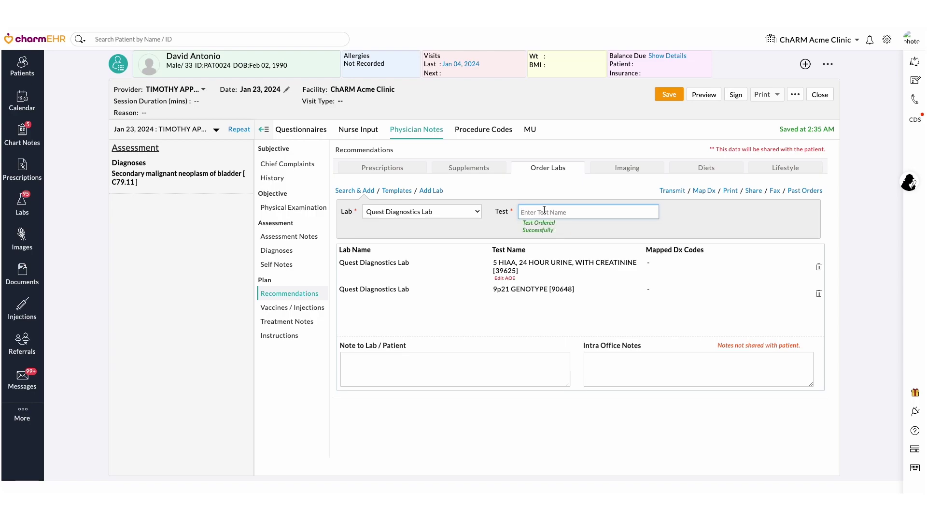
{"action": "type", "text": "18-H"}
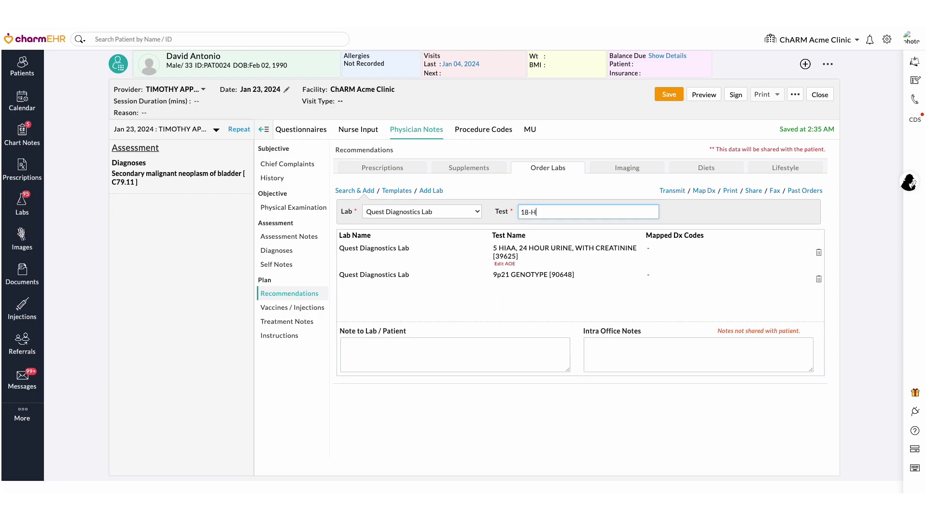
{"action": "left_click", "coordinate": [544, 230]}
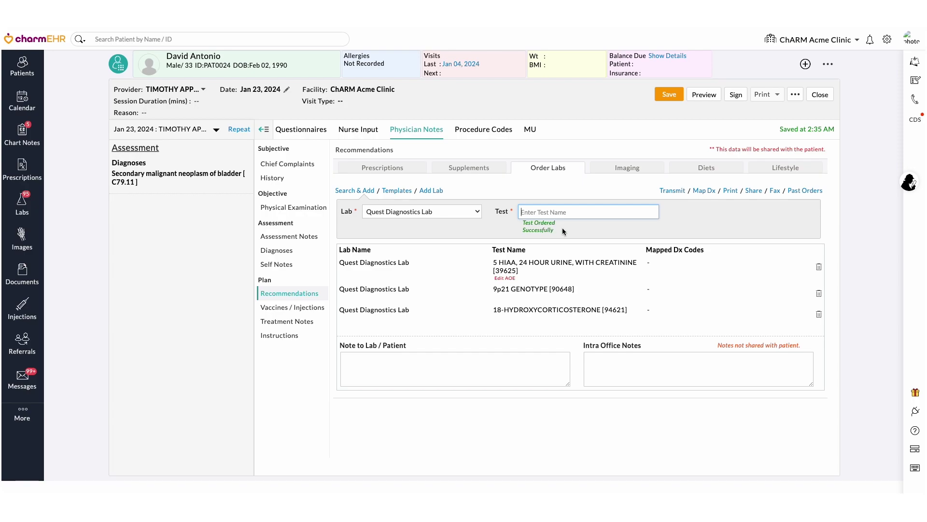
{"action": "left_click", "coordinate": [704, 190]}
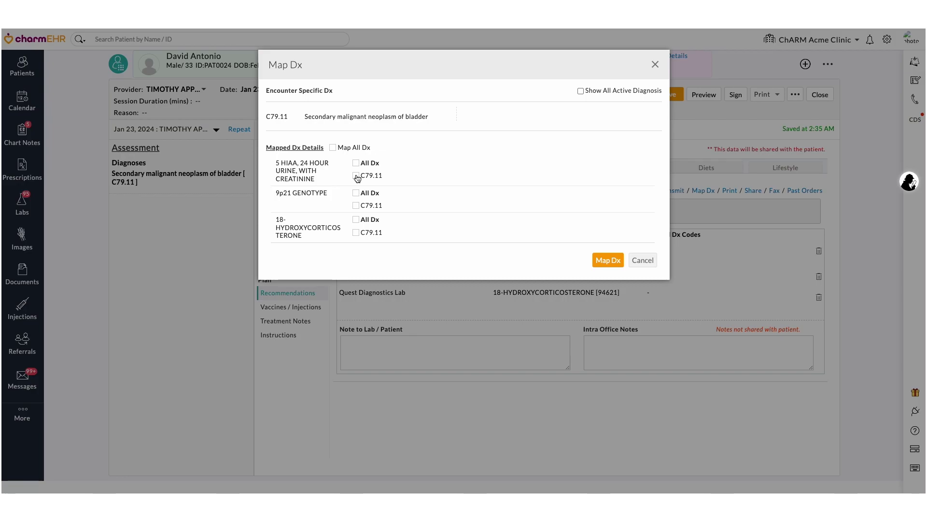
Step: Map diagnosis C79.11 to the 5 HIAA 24-hour urine test
{"action": "left_click", "coordinate": [610, 261]}
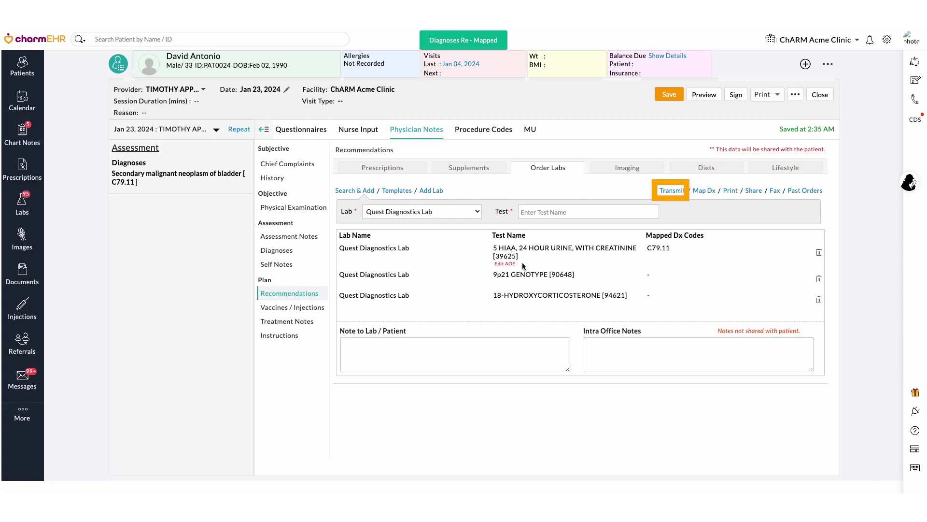
Step: Bring up the Quest Diagnostics Lab Order Summary for electronic sending of the three tests
{"action": "left_click", "coordinate": [670, 190]}
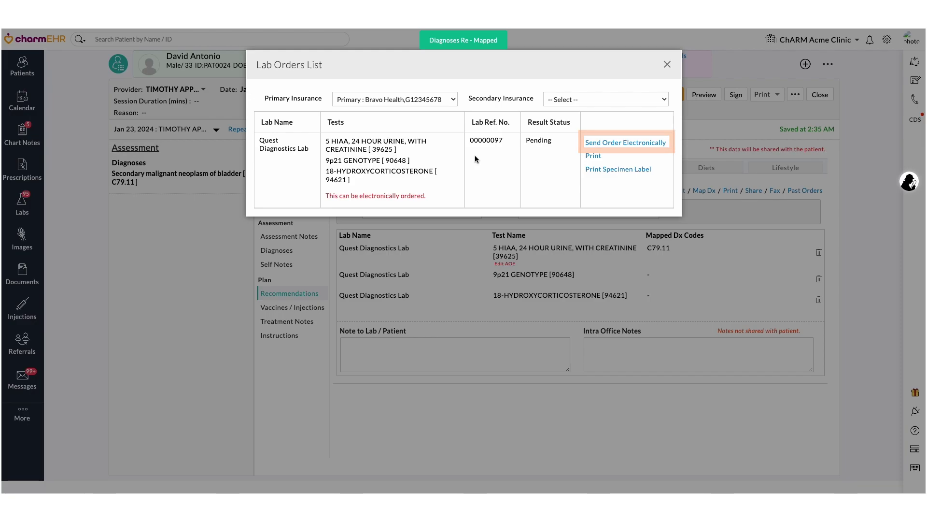
{"action": "left_click", "coordinate": [598, 143]}
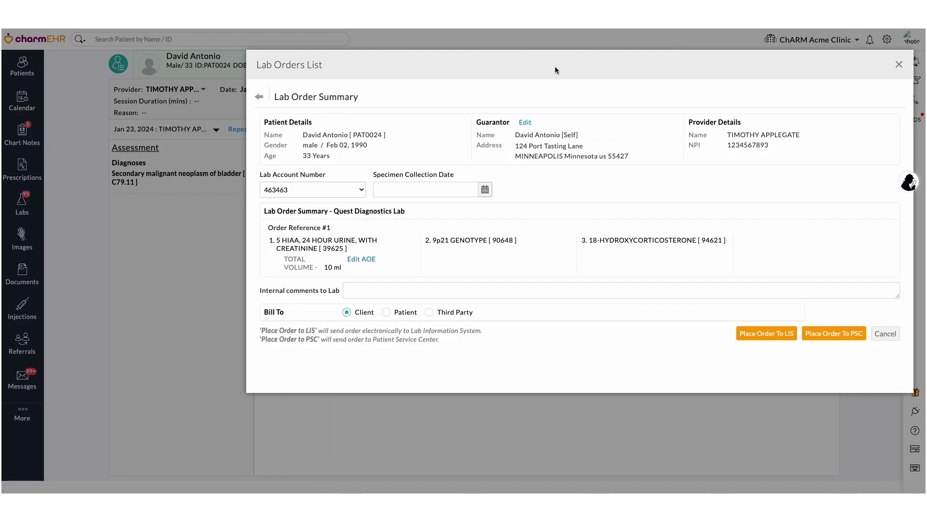
{"action": "left_click_drag", "start_coordinate": [555, 66], "coordinate": [436, 68]}
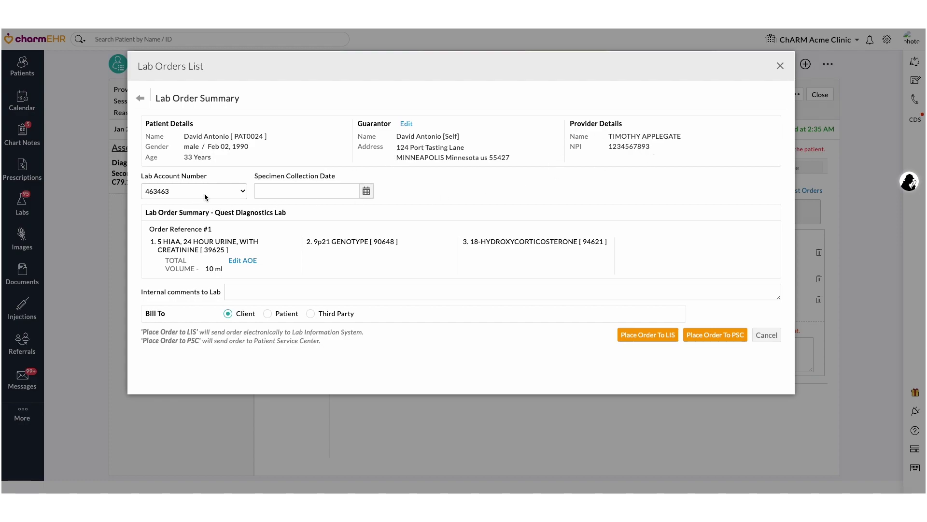
Step: Set the specimen collection date to Jan 23, 2024, 03:01 am
{"action": "left_click", "coordinate": [279, 192]}
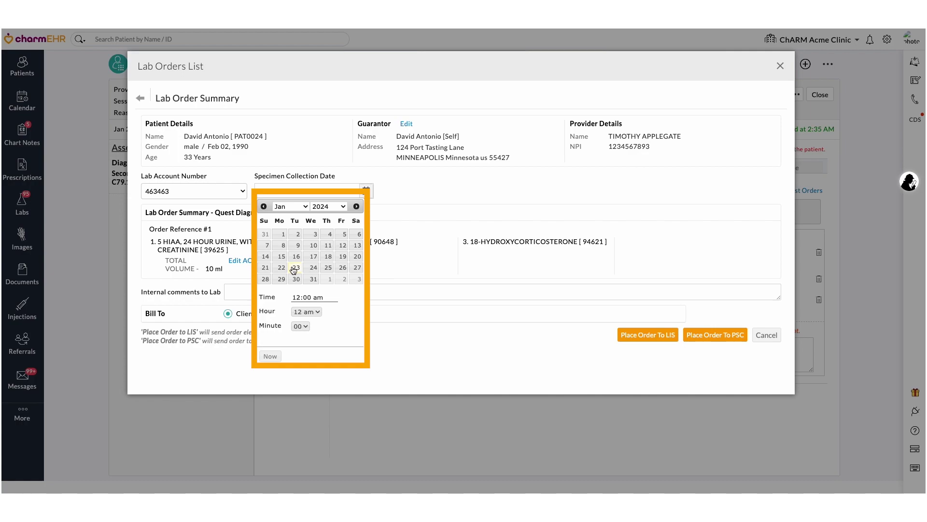
{"action": "left_click", "coordinate": [306, 311]}
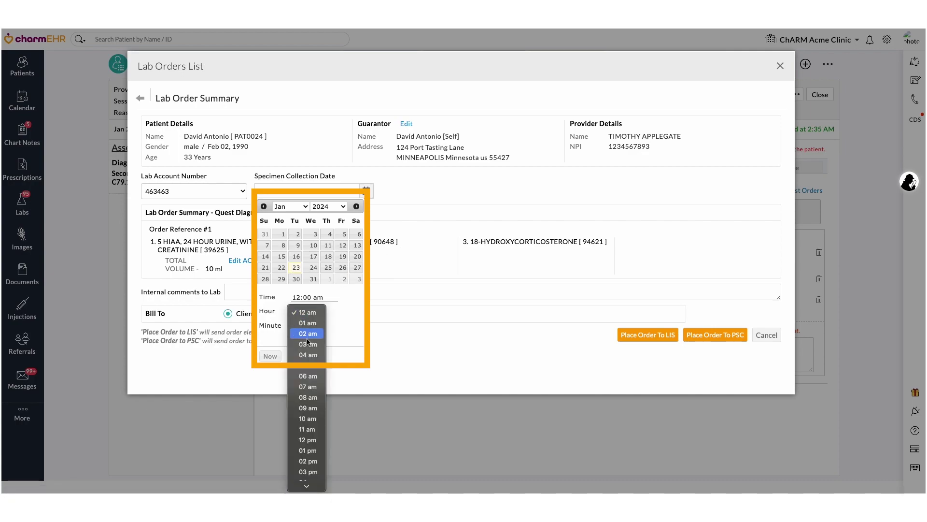
{"action": "left_click", "coordinate": [304, 338]}
{"action": "left_click", "coordinate": [302, 325]}
{"action": "left_click", "coordinate": [301, 338]}
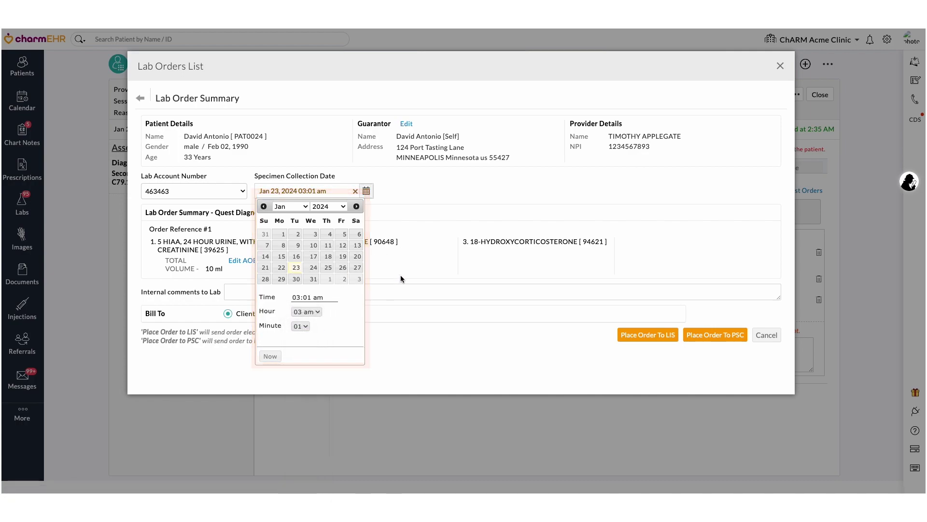
{"action": "left_click", "coordinate": [407, 273]}
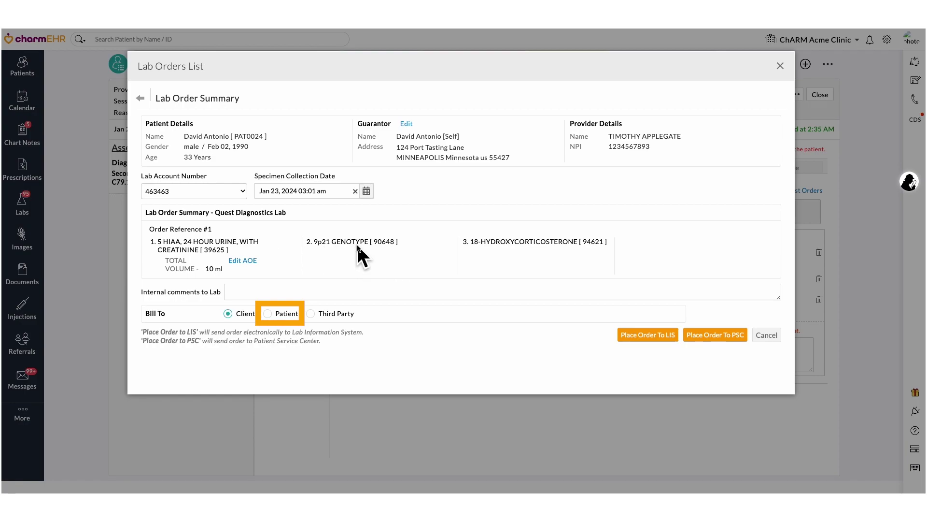
Step: Bill the Quest order to Third Party, keeping Bravo Health as primary insurance
{"action": "left_click", "coordinate": [238, 293]}
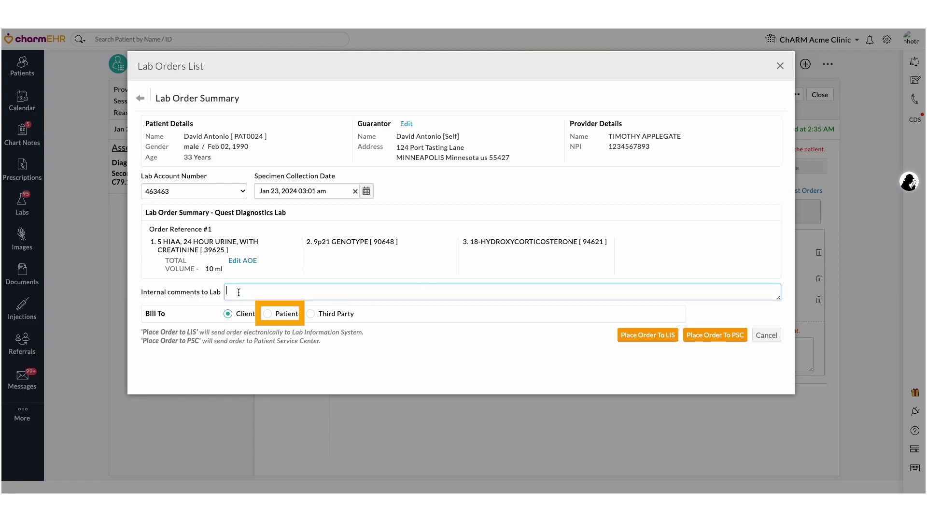
{"action": "left_click", "coordinate": [268, 315]}
{"action": "left_click", "coordinate": [311, 314]}
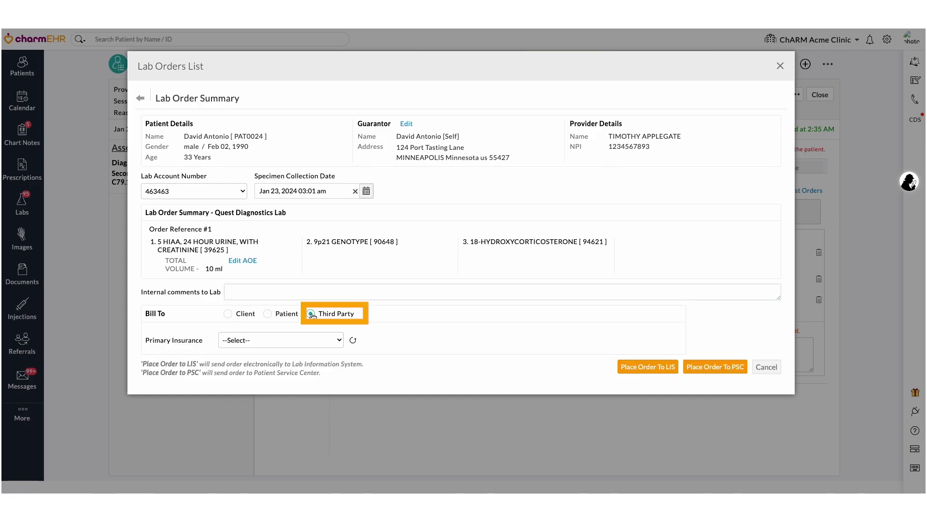
{"action": "left_click", "coordinate": [289, 341]}
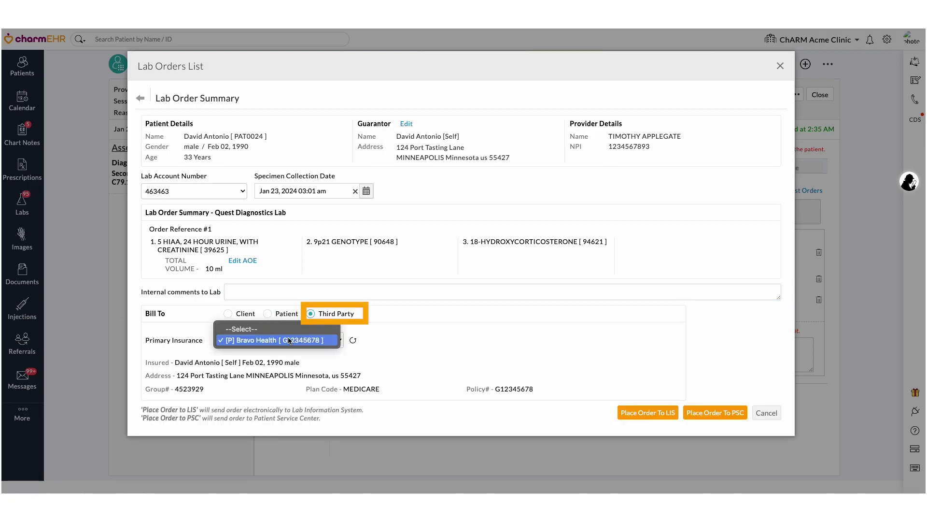
{"action": "left_click", "coordinate": [291, 363]}
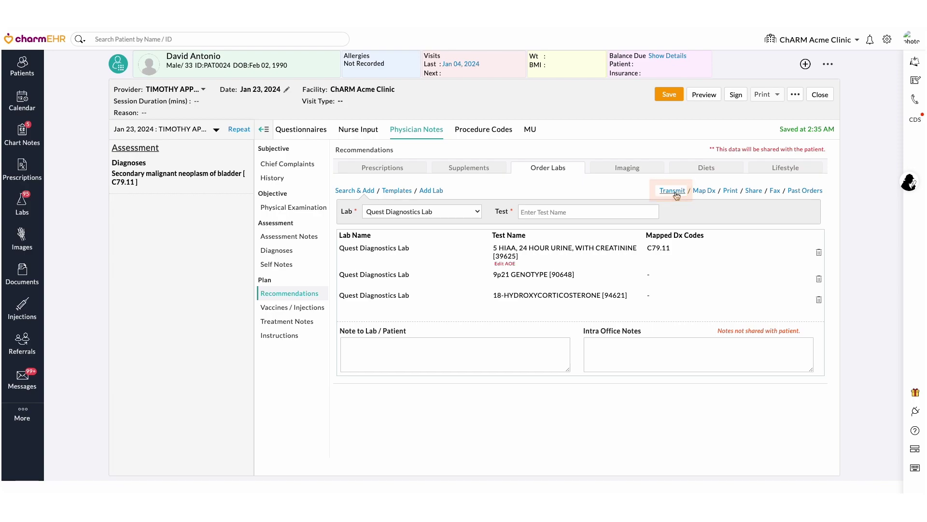
Step: Check the Lab Orders List to confirm the orders were transmitted
{"action": "left_click", "coordinate": [676, 192]}
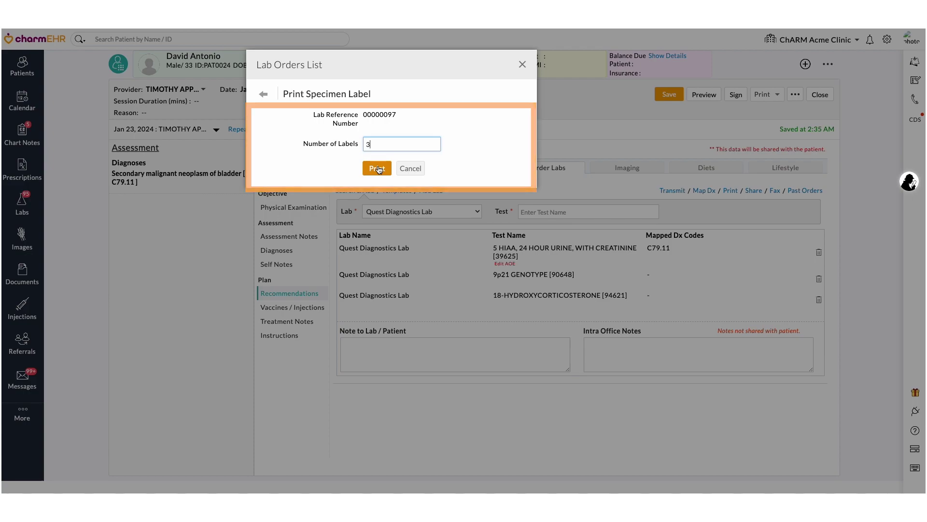
Step: Print the three specimen labels to a PDF and zoom it to 125%
{"action": "left_click", "coordinate": [378, 168]}
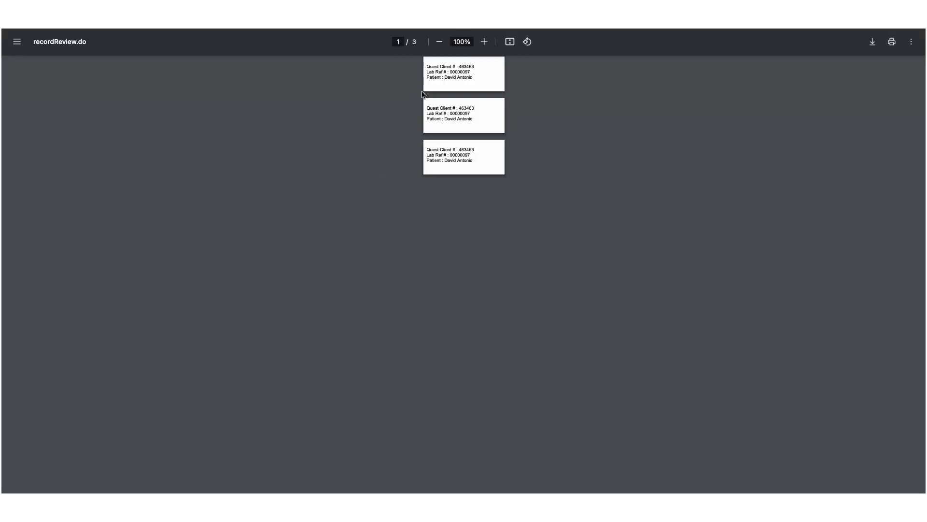
{"action": "left_click", "coordinate": [484, 41]}
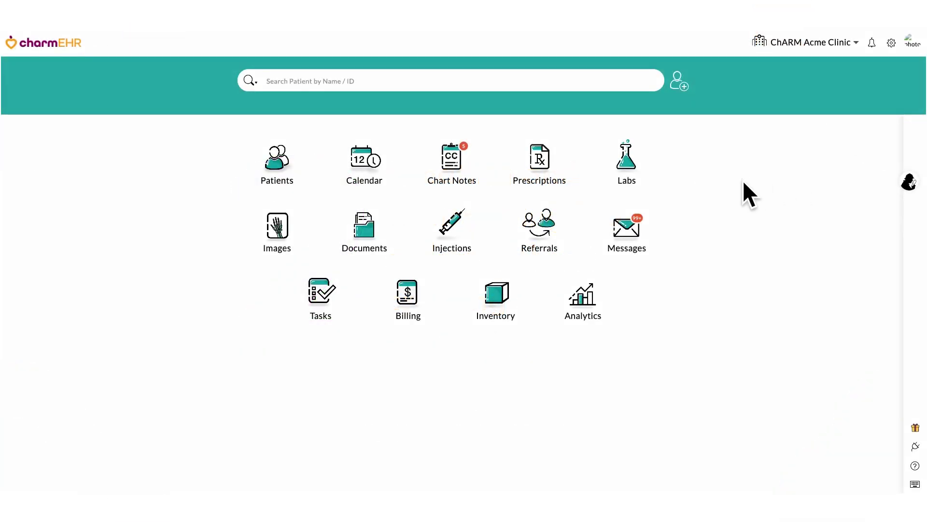
Step: Start a new lab order from Labs > Lab Orders for the patient
{"action": "left_click", "coordinate": [266, 83]}
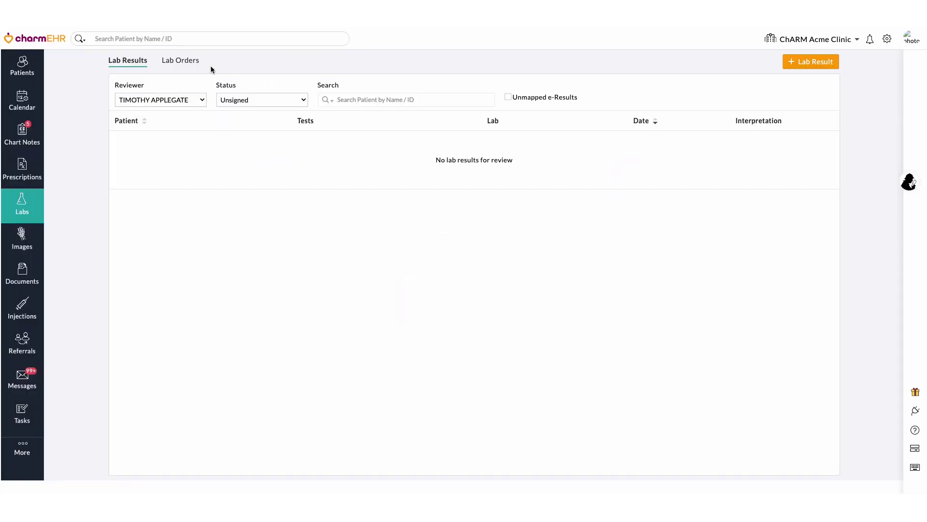
{"action": "left_click", "coordinate": [197, 63]}
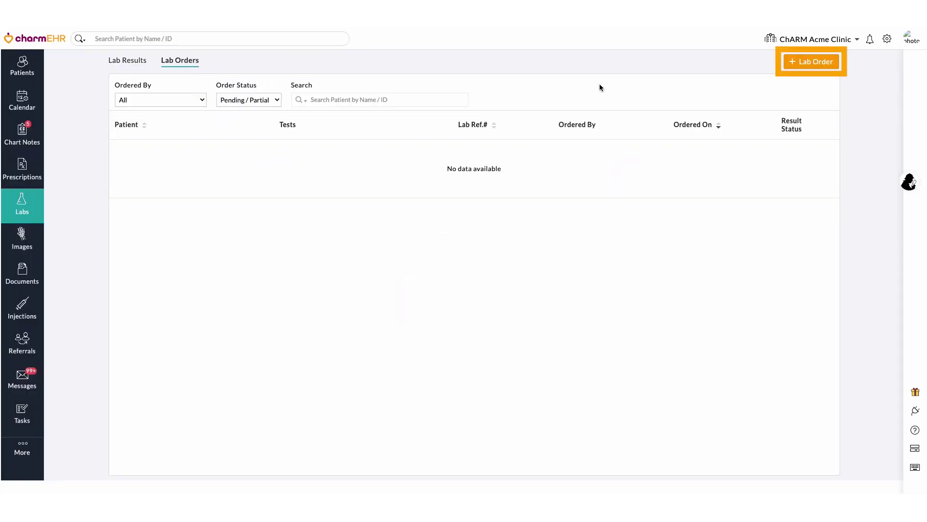
{"action": "left_click", "coordinate": [815, 61]}
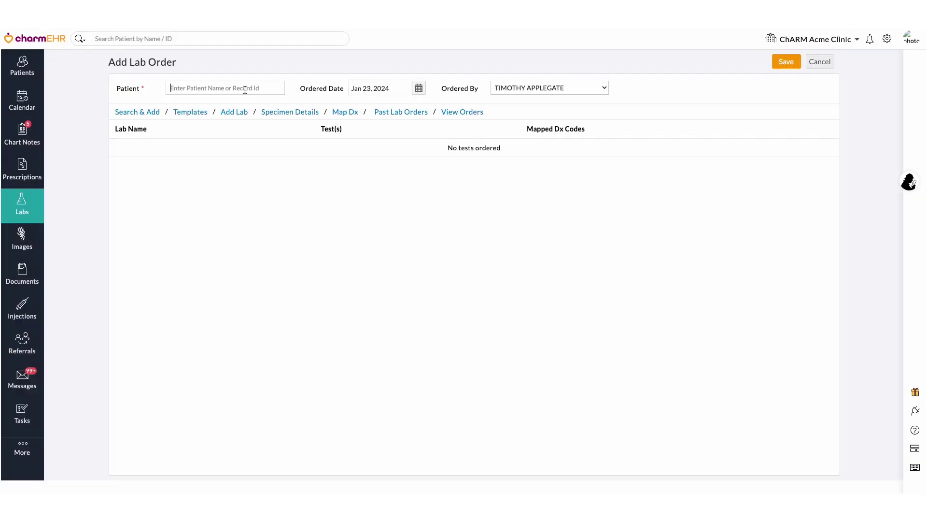
{"action": "type", "text": "David"}
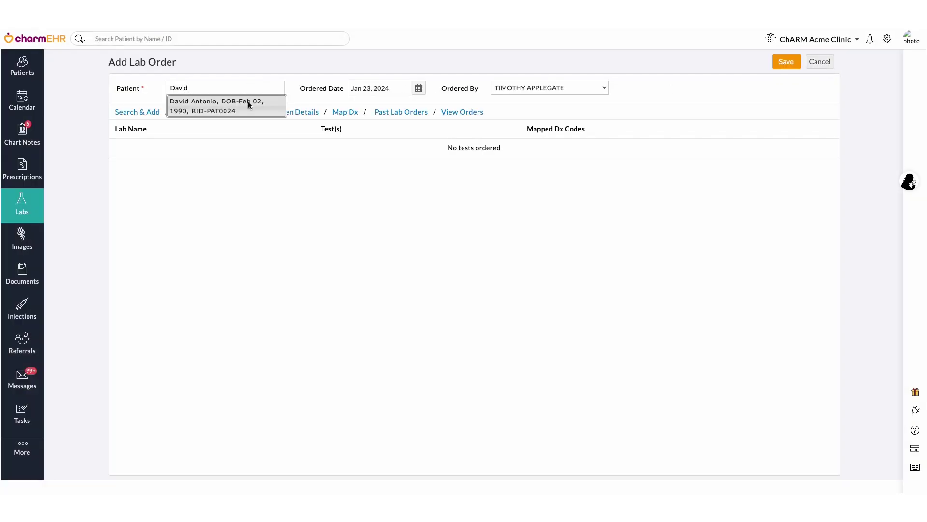
{"action": "left_click", "coordinate": [248, 103]}
Step: Add the Quest Diagnostics 5 HIAA 24-hour urine test with a 10 ml total volume
{"action": "left_click", "coordinate": [145, 113]}
{"action": "left_click", "coordinate": [186, 134]}
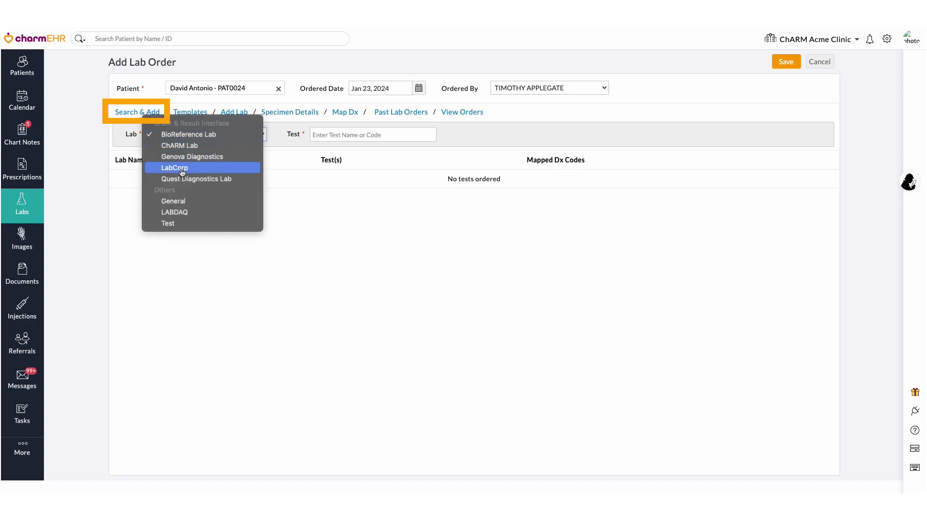
{"action": "left_click", "coordinate": [183, 179]}
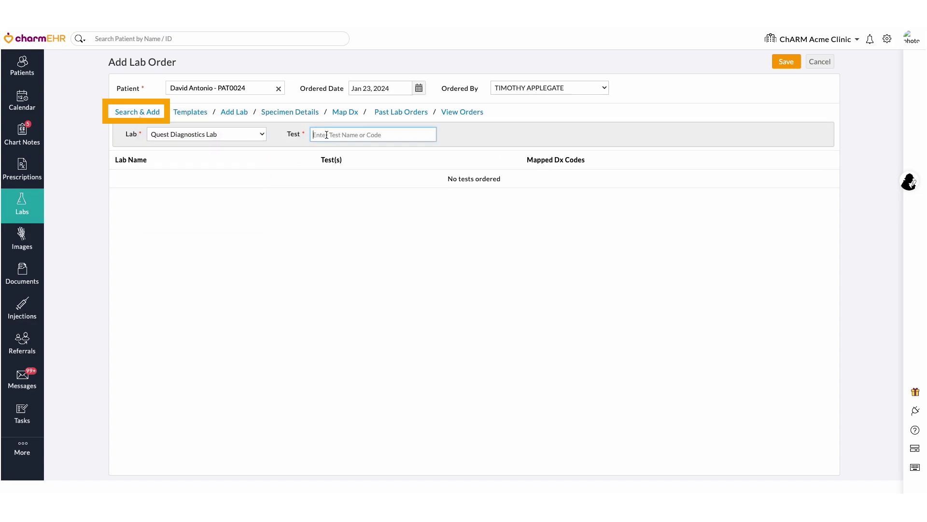
{"action": "type", "text": "5 H"}
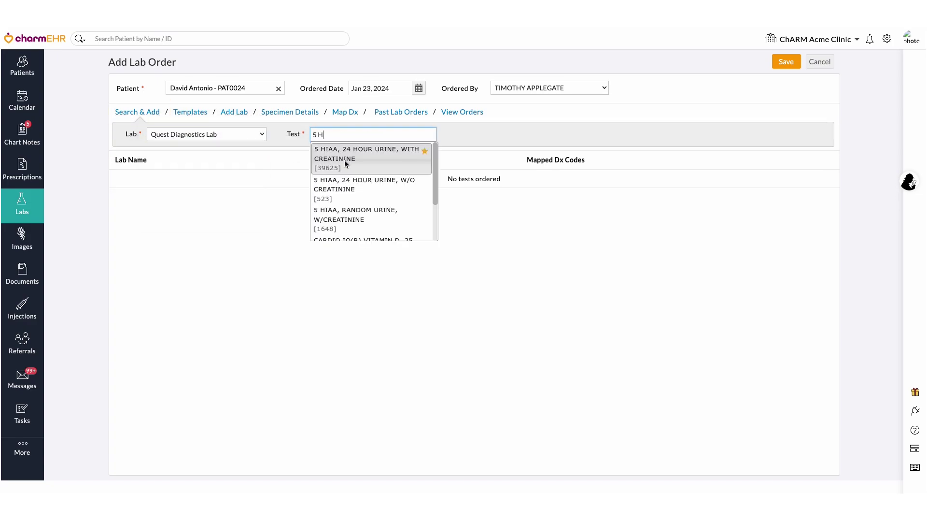
{"action": "left_click", "coordinate": [346, 163]}
{"action": "left_click", "coordinate": [597, 122]}
{"action": "type", "text": "10 ml"}
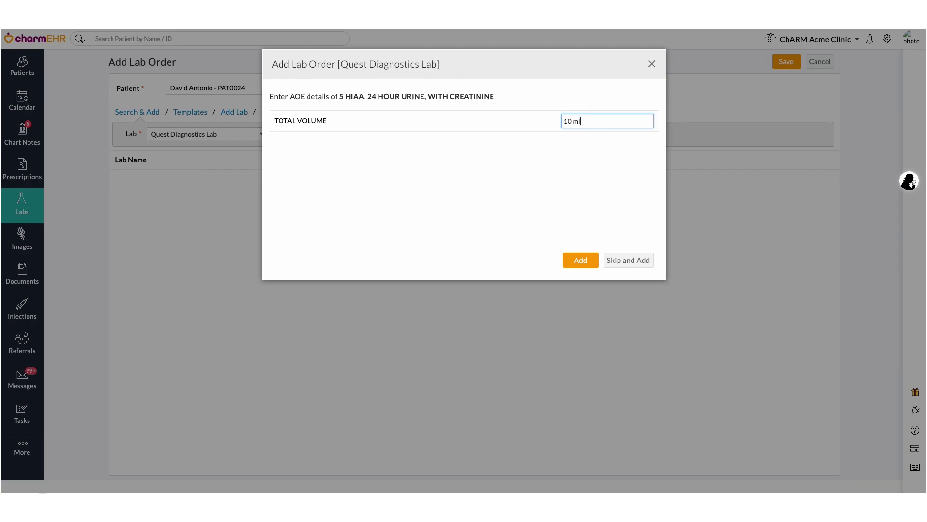
{"action": "left_click", "coordinate": [582, 260]}
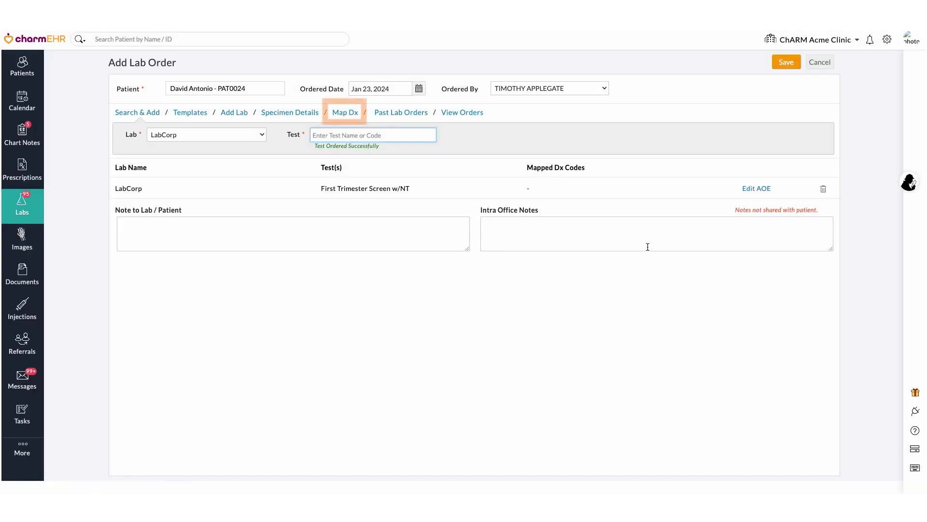
Step: Map diagnosis Z34.00 to the ordered test and add it to the chart note
{"action": "left_click", "coordinate": [345, 112]}
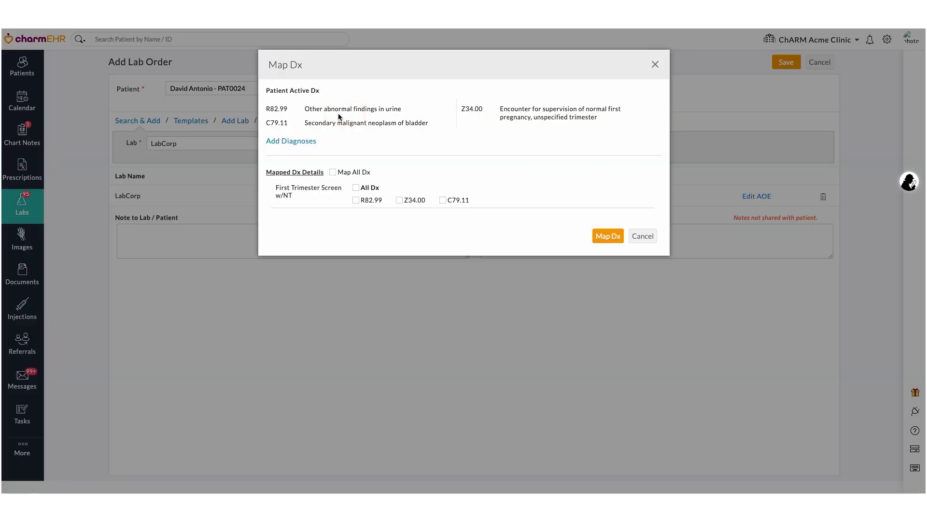
{"action": "left_click", "coordinate": [399, 200]}
{"action": "left_click", "coordinate": [600, 234]}
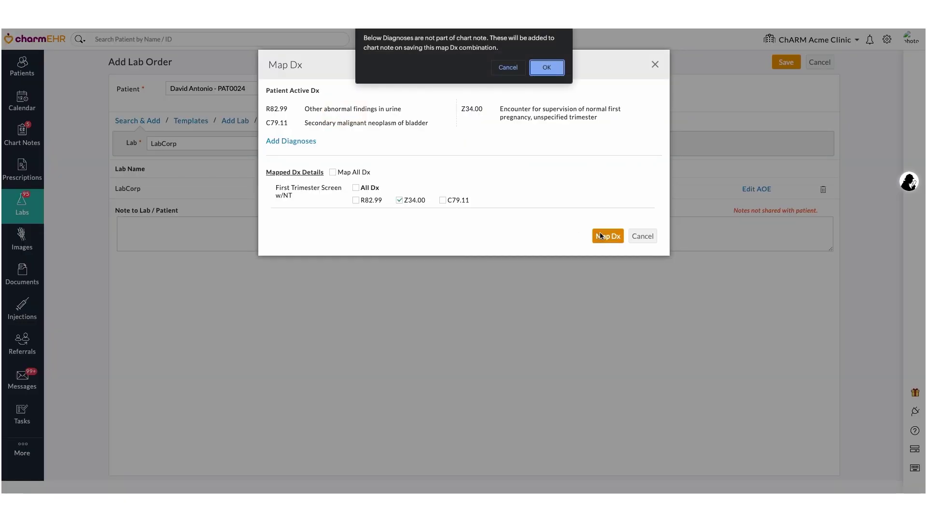
{"action": "left_click", "coordinate": [554, 64]}
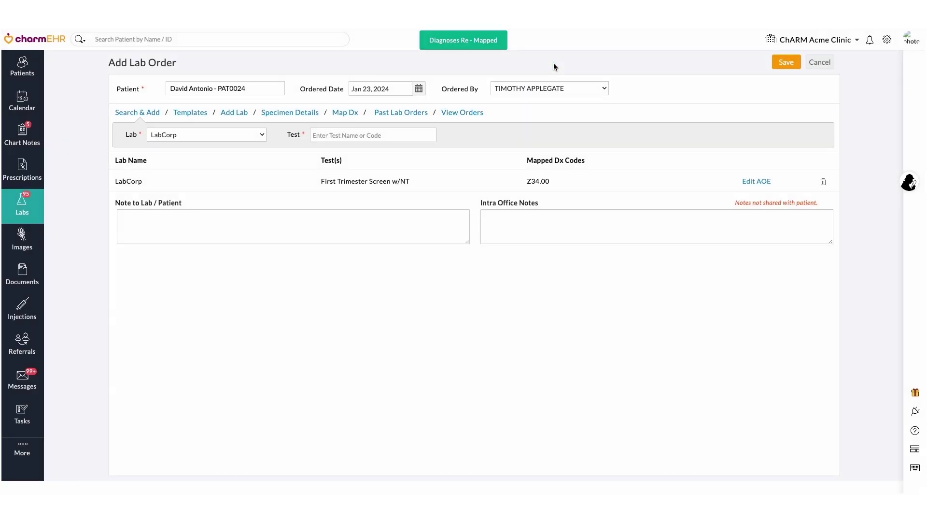
Step: Save the new lab order and choose to send it electronically
{"action": "left_click", "coordinate": [783, 64]}
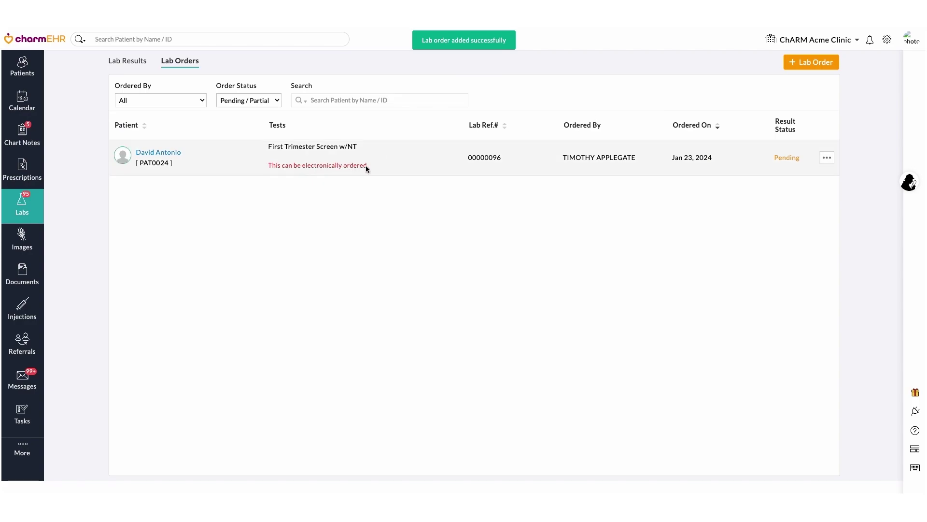
{"action": "left_click", "coordinate": [827, 158]}
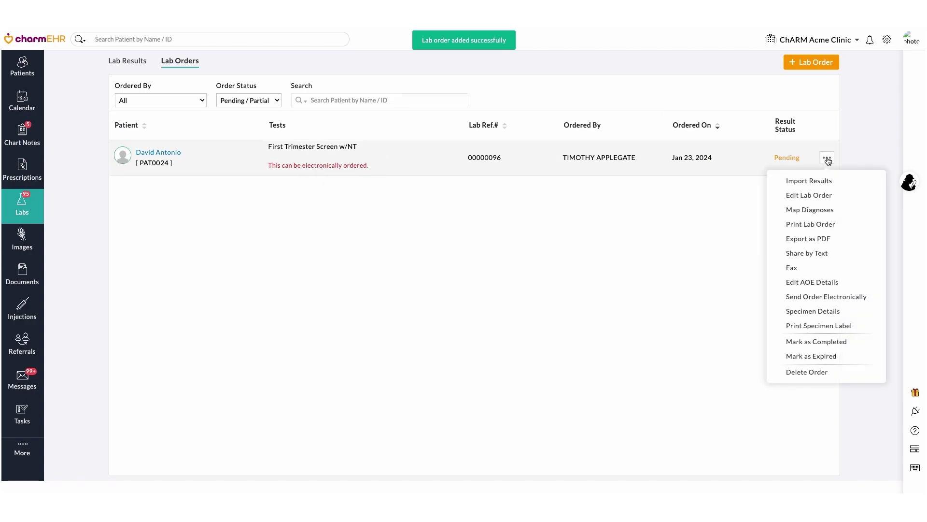
{"action": "left_click", "coordinate": [826, 296]}
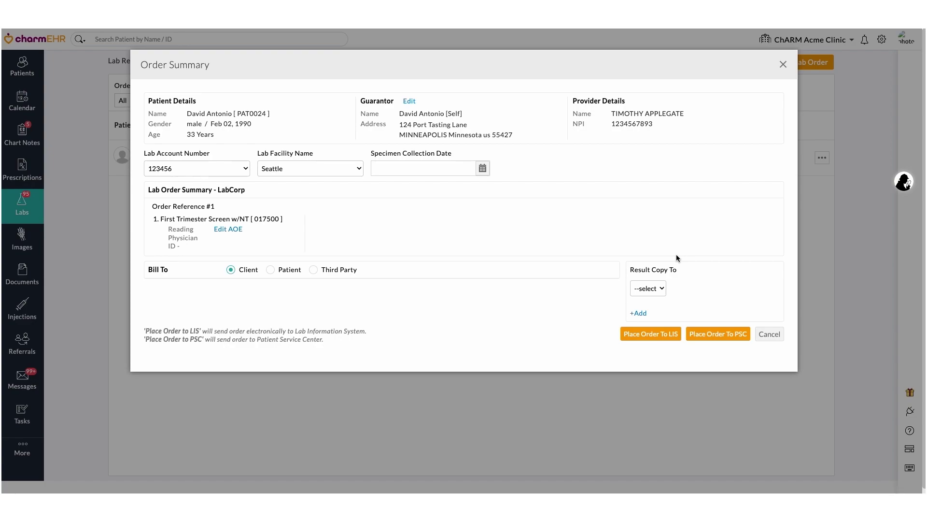
Step: Set the specimen collection date to Jan 23, 2024, 02:03 am
{"action": "left_click", "coordinate": [432, 168]}
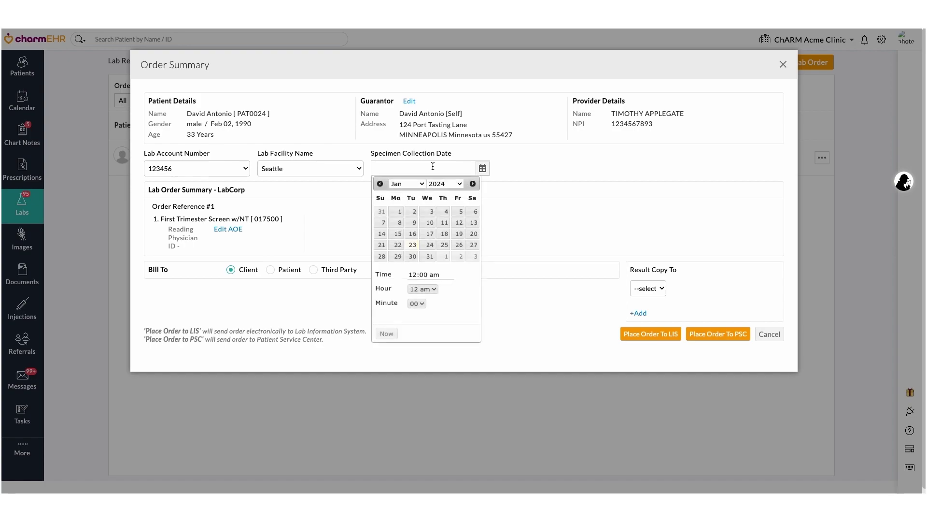
{"action": "left_click", "coordinate": [412, 245]}
{"action": "left_click", "coordinate": [422, 289]}
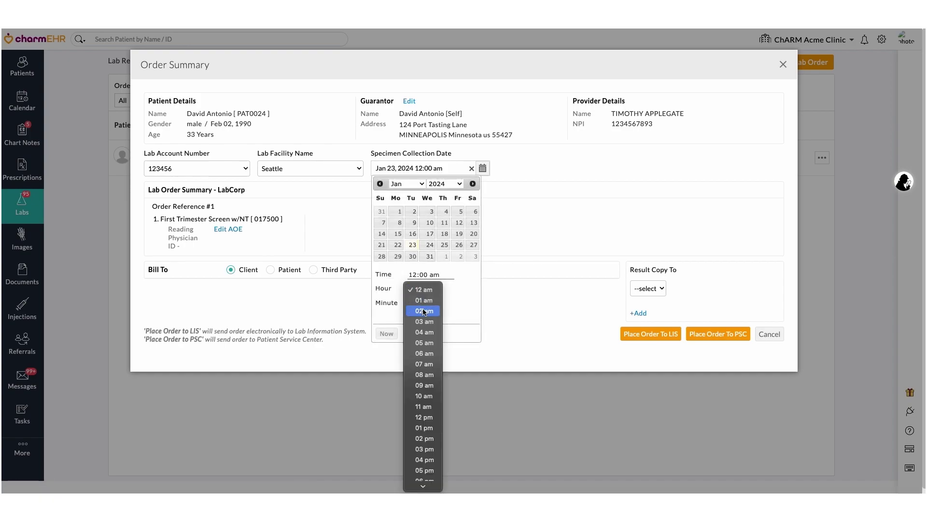
{"action": "left_click", "coordinate": [423, 289]}
{"action": "left_click", "coordinate": [417, 303]}
{"action": "left_click", "coordinate": [409, 332]}
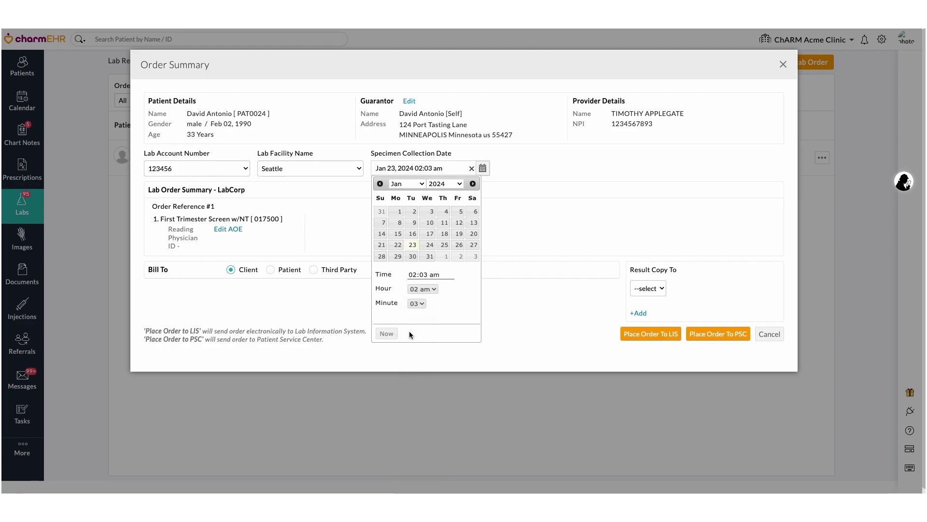
{"action": "left_click", "coordinate": [517, 261]}
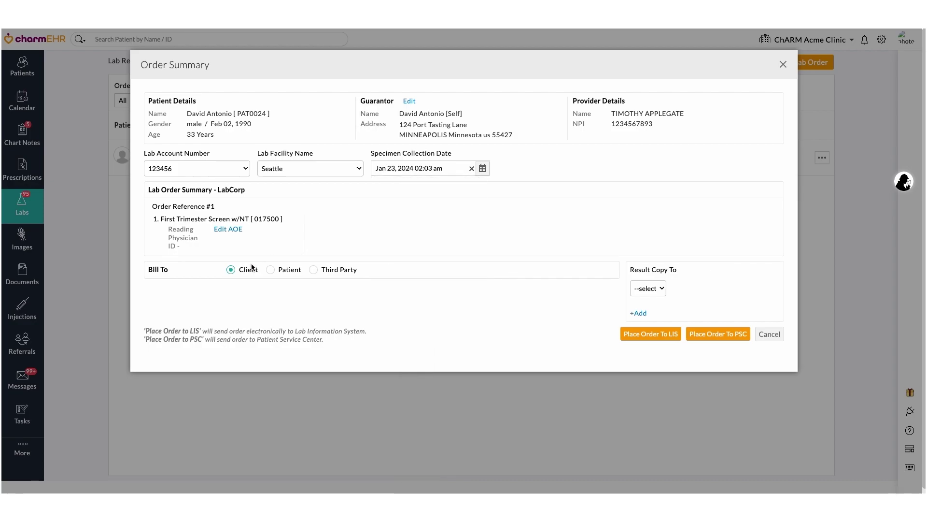
Step: Bill the order to Third Party and leave Result Copy To empty
{"action": "left_click", "coordinate": [295, 271]}
{"action": "left_click", "coordinate": [314, 271]}
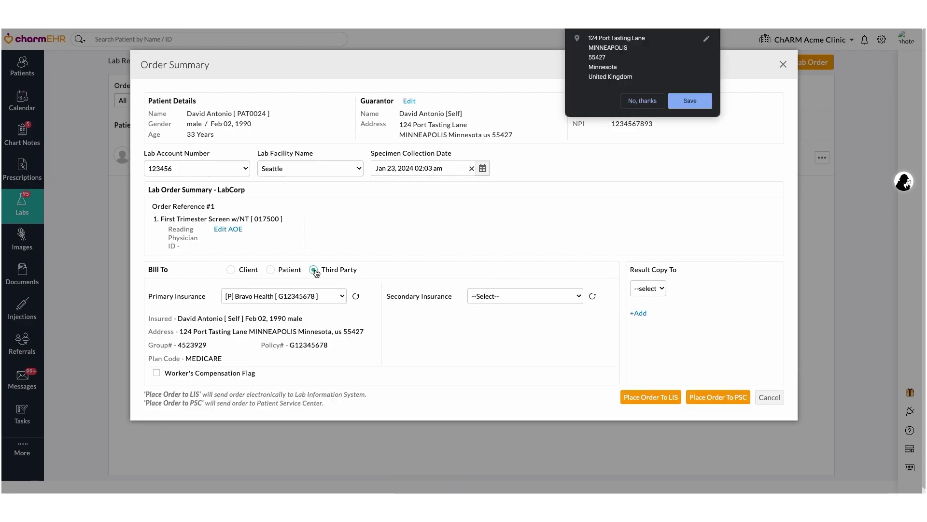
{"action": "left_click", "coordinate": [643, 101]}
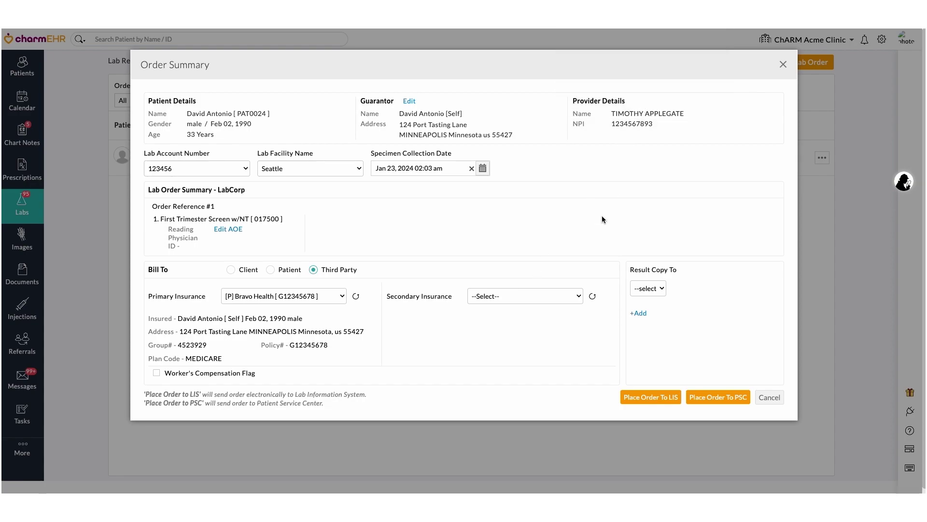
{"action": "left_click", "coordinate": [652, 288]}
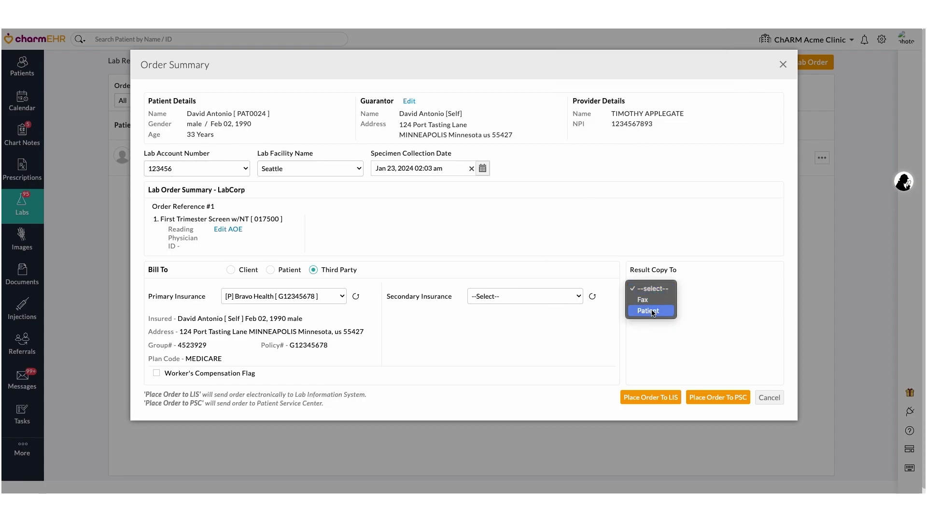
{"action": "left_click", "coordinate": [651, 311]}
{"action": "left_click", "coordinate": [648, 288]}
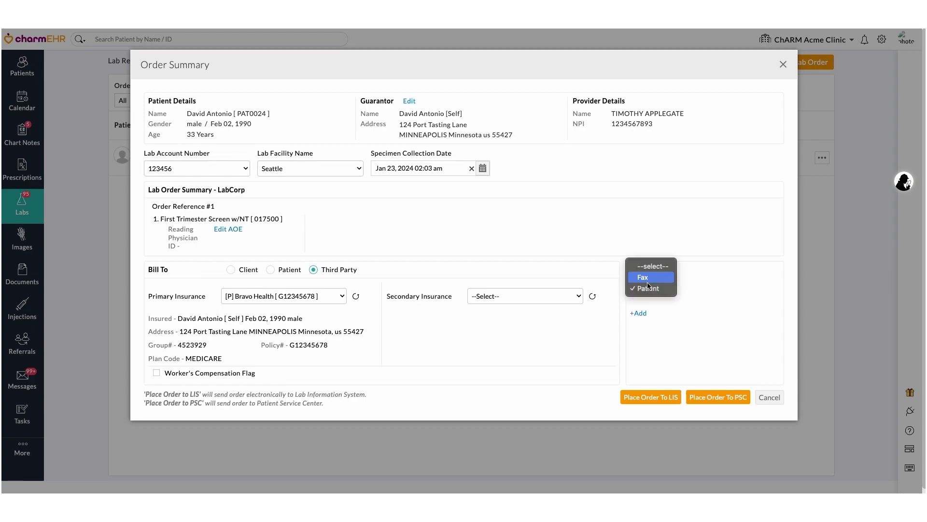
{"action": "left_click", "coordinate": [648, 267]}
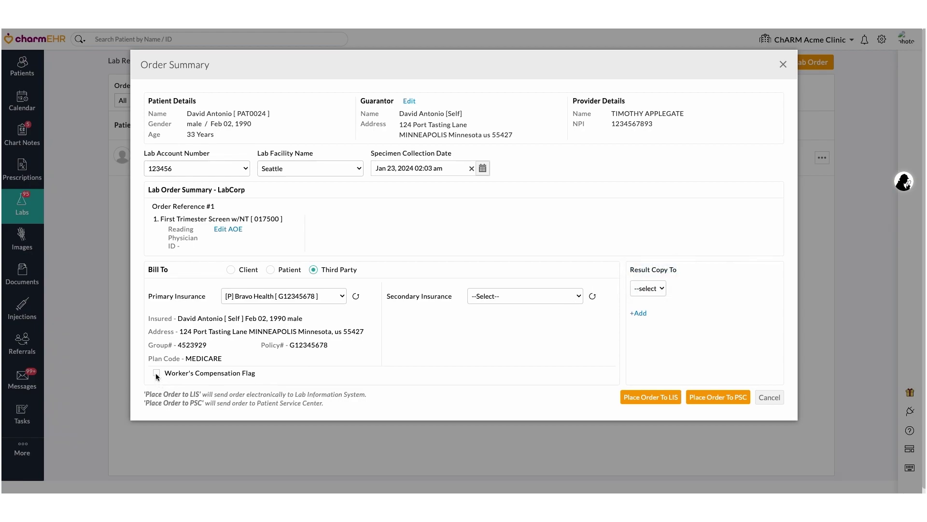
Step: Place the order and acknowledge the insurance and queued confirmations
{"action": "left_click", "coordinate": [698, 400]}
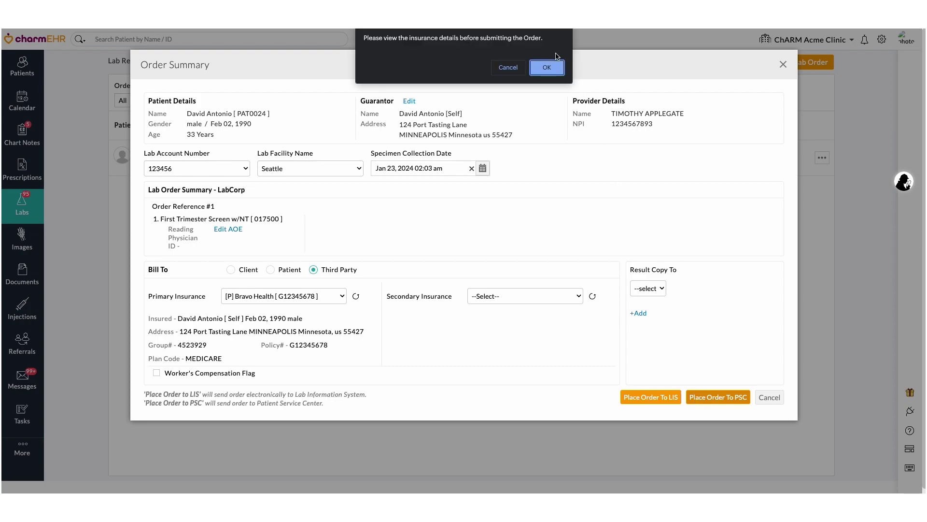
{"action": "left_click", "coordinate": [555, 69]}
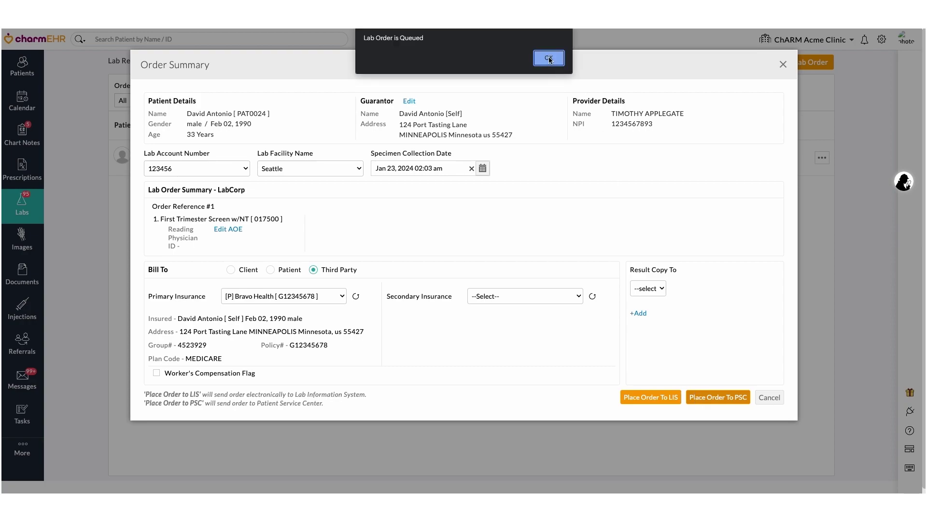
{"action": "left_click", "coordinate": [549, 59]}
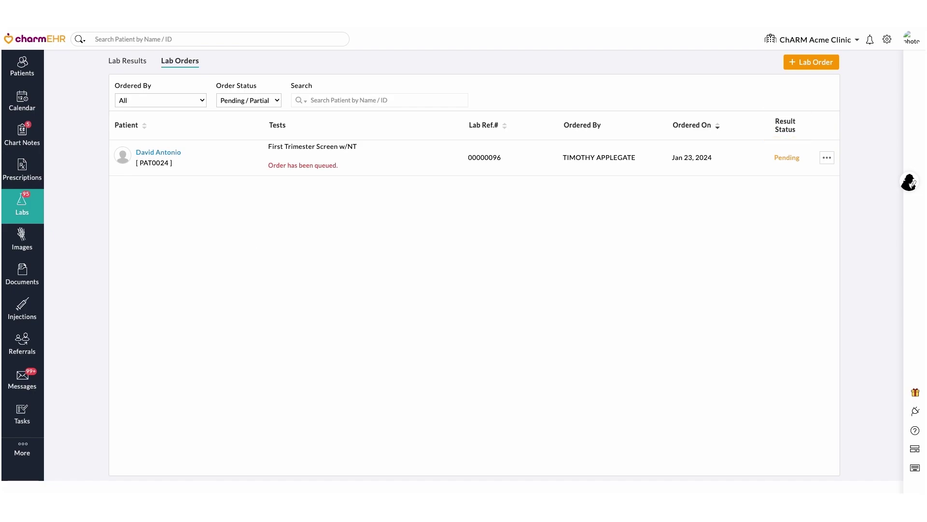
Step: Open the queued order's requisition and skip printing, scrolling through the Lab Requisition Form PDF
{"action": "left_click", "coordinate": [827, 158]}
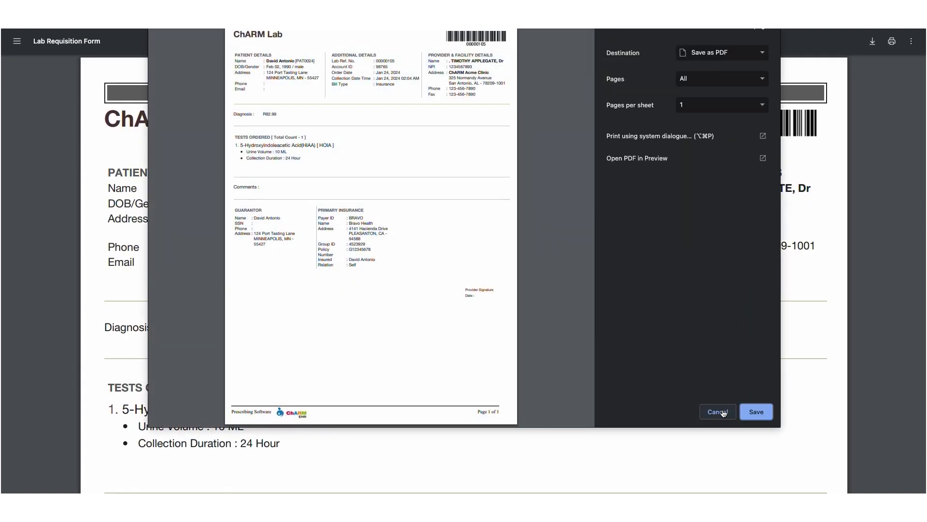
{"action": "left_click", "coordinate": [719, 412]}
{"action": "scroll", "coordinate": [477, 369], "scroll_direction": "down", "scroll_amount": 3}
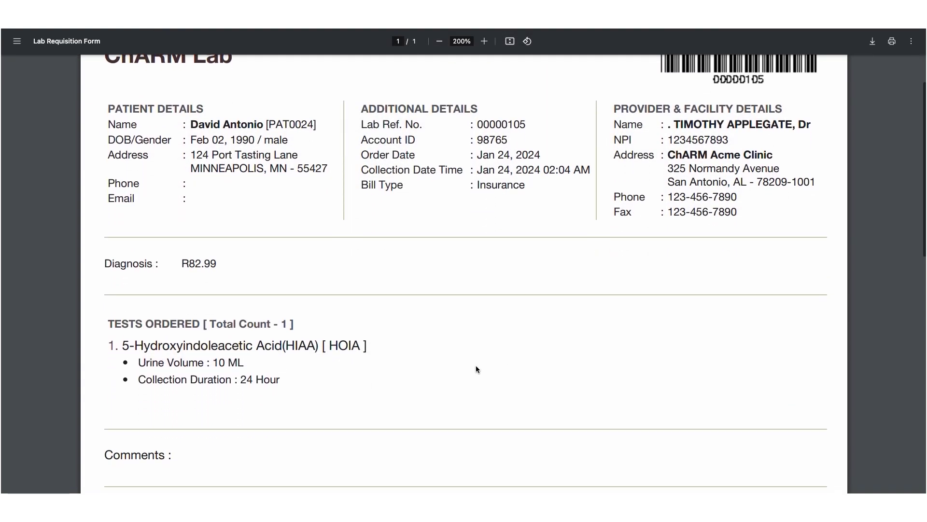
{"action": "scroll", "coordinate": [476, 369], "scroll_direction": "down", "scroll_amount": 5}
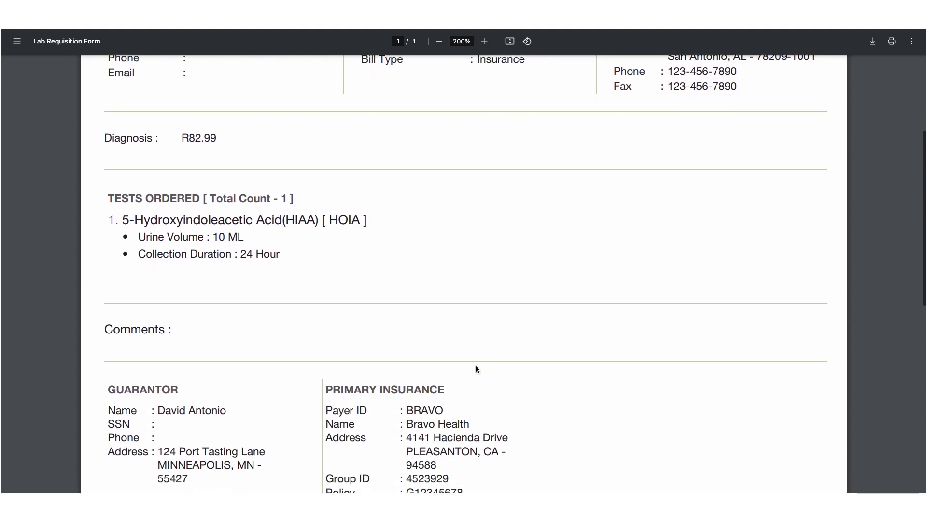
{"action": "scroll", "coordinate": [476, 366], "scroll_direction": "down", "scroll_amount": 6}
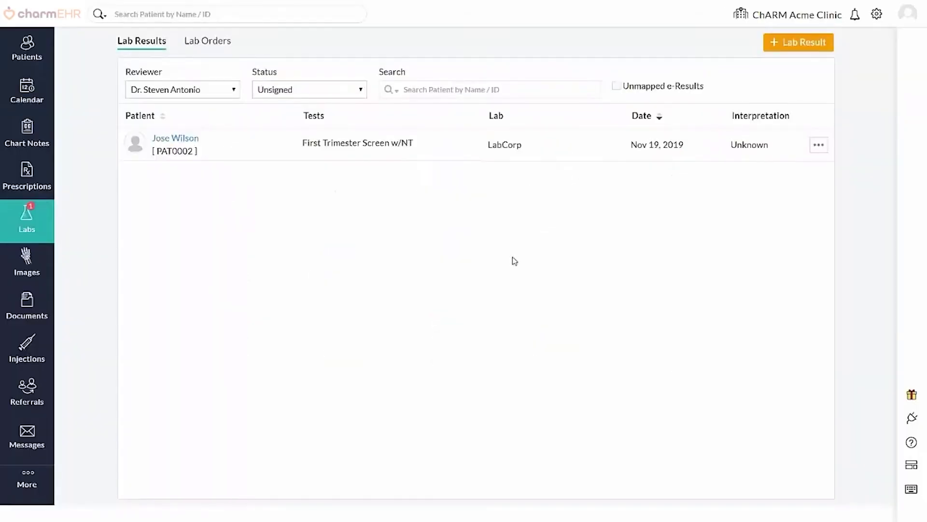
Step: Open the actions menu for the unsigned LabCorp First Trimester Screen w/NT result
{"action": "left_click", "coordinate": [818, 146]}
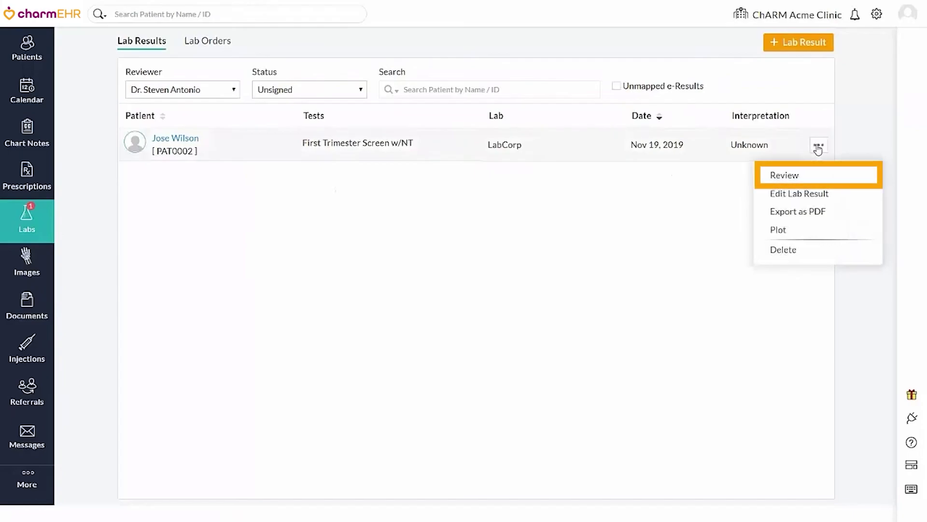
Step: Review the First Trimester Screen result, set its interpretation to Normal, and sign it
{"action": "left_click", "coordinate": [794, 175]}
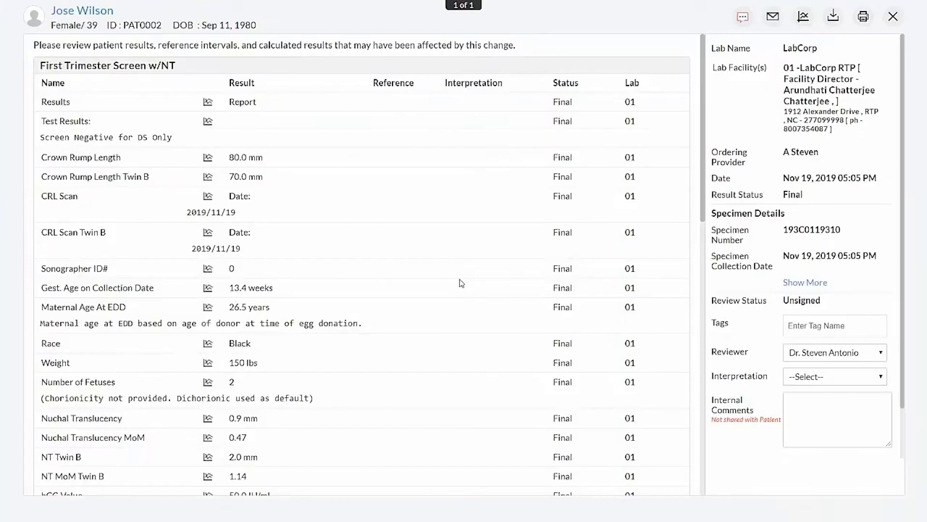
{"action": "scroll", "coordinate": [461, 283], "scroll_direction": "down", "scroll_amount": 15}
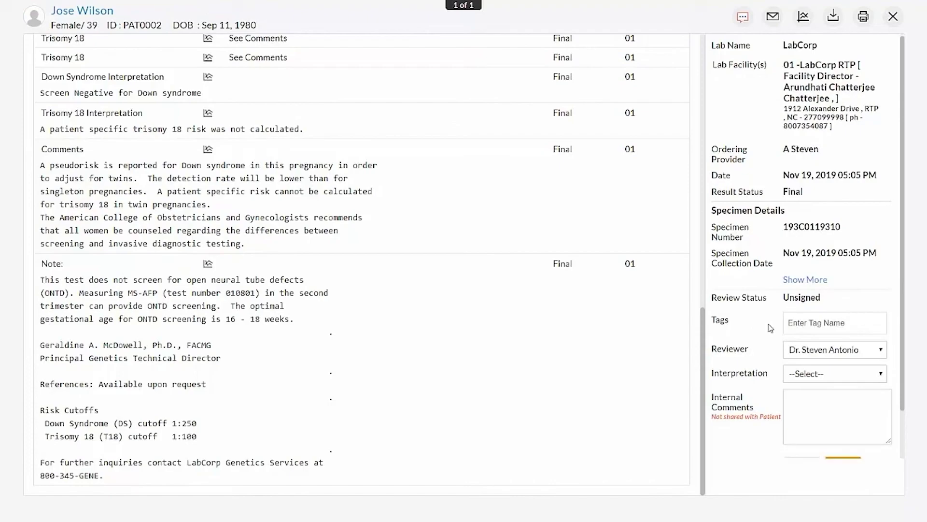
{"action": "scroll", "coordinate": [770, 327], "scroll_direction": "down", "scroll_amount": 2}
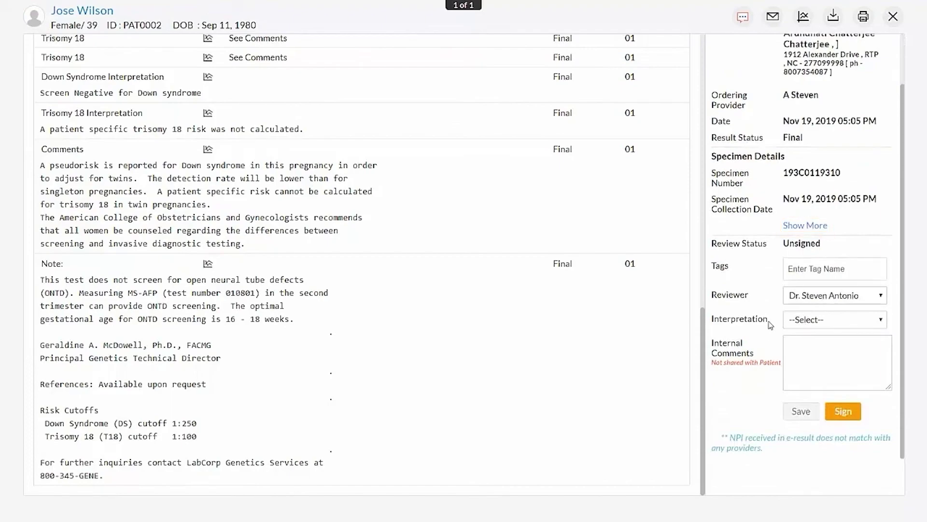
{"action": "left_click", "coordinate": [804, 226]}
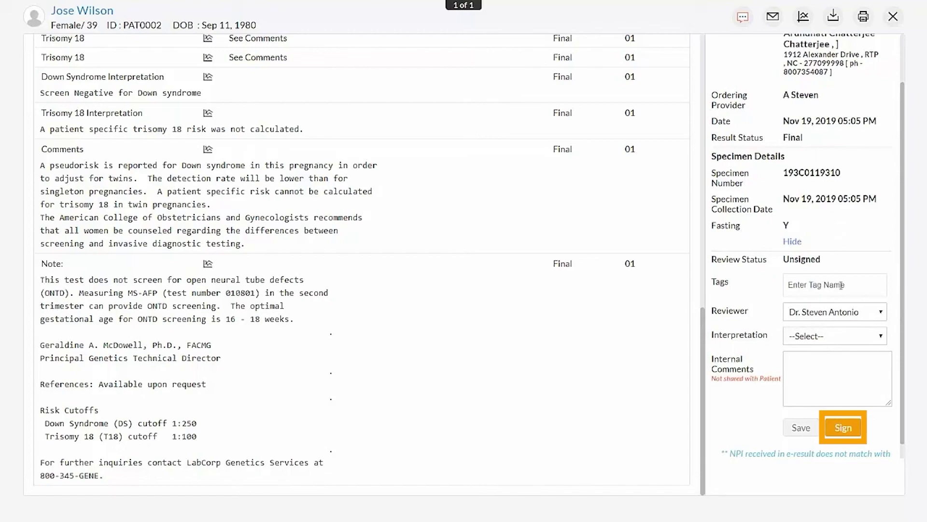
{"action": "left_click", "coordinate": [848, 336]}
{"action": "left_click", "coordinate": [823, 363]}
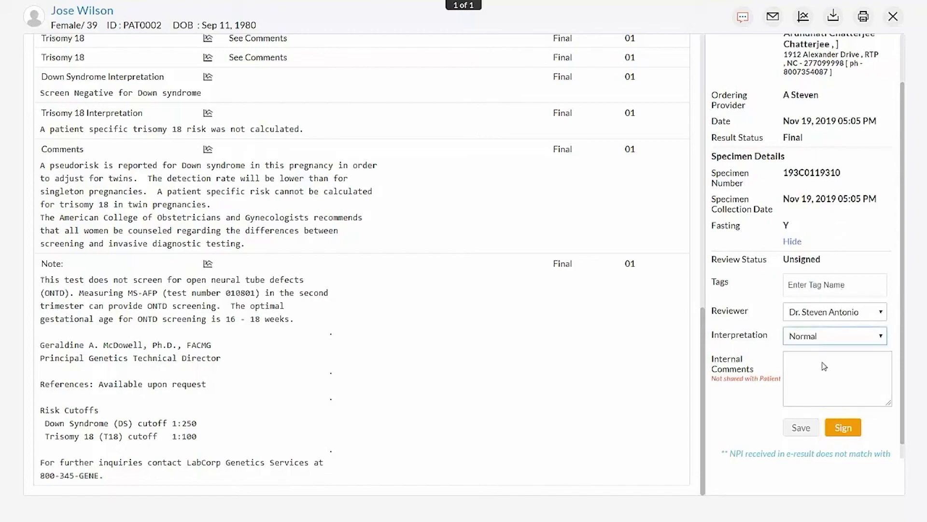
{"action": "left_click", "coordinate": [842, 427]}
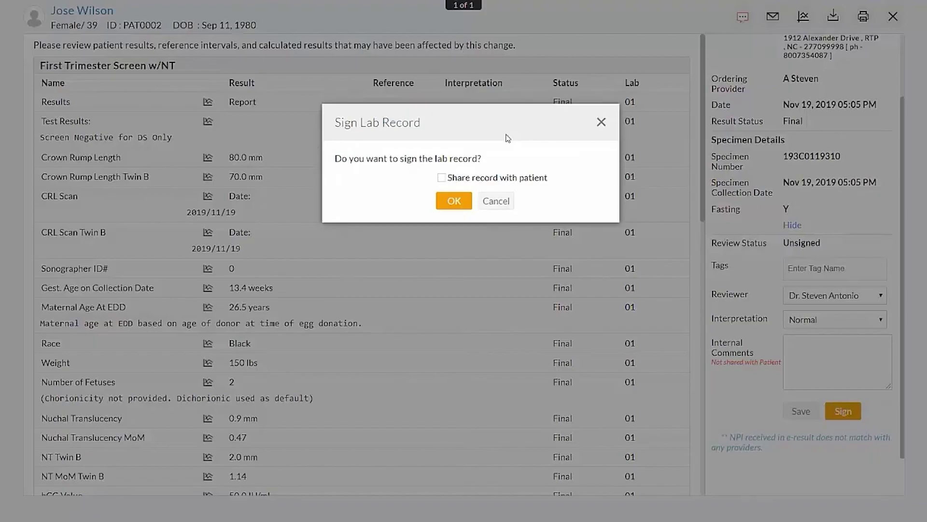
Step: Share the signed record with the patient with the message 'Result is Normal'
{"action": "left_click", "coordinate": [442, 178]}
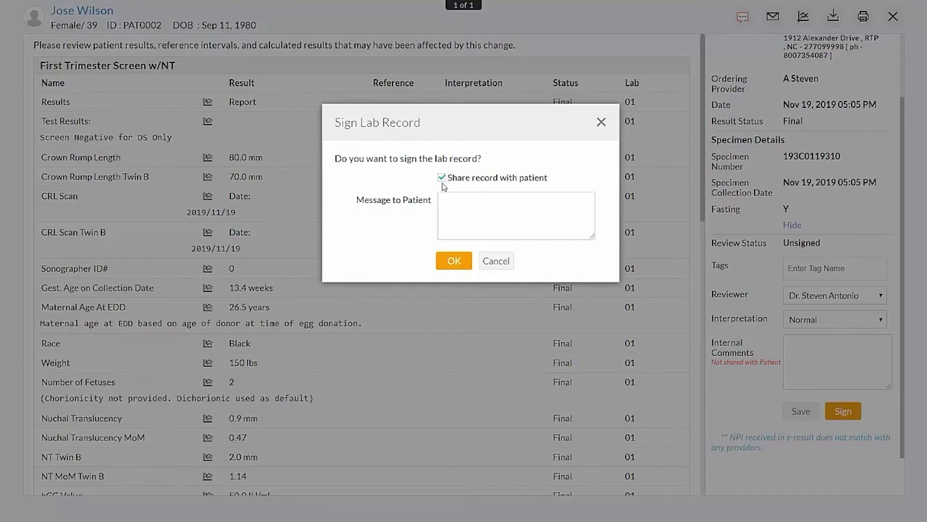
{"action": "left_click", "coordinate": [447, 198]}
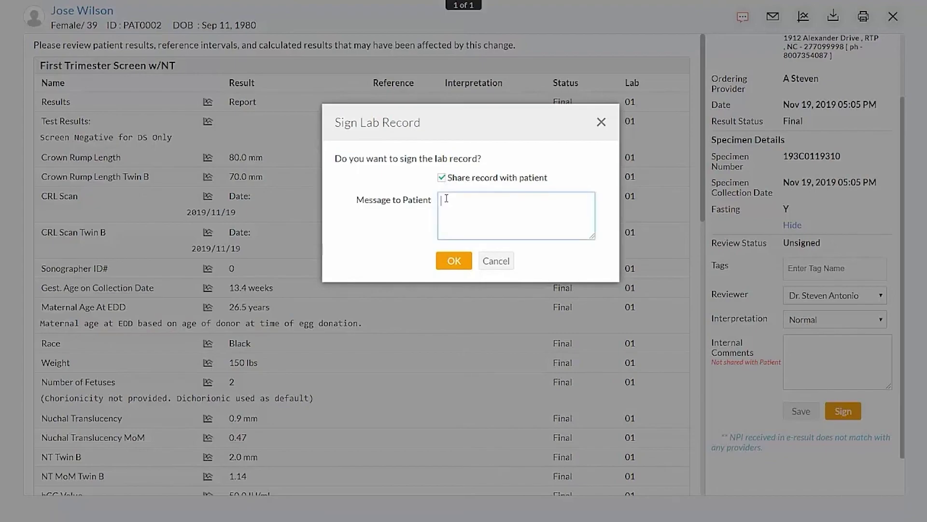
{"action": "type", "text": "Result is Normal"}
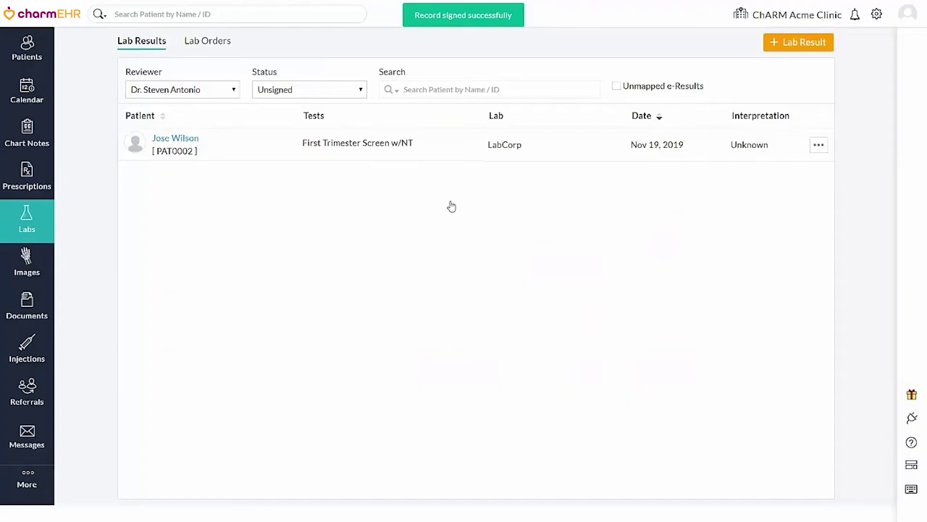
Step: Filter Lab Results to Signed and open the signed result's actions menu
{"action": "left_click", "coordinate": [346, 92]}
{"action": "left_click", "coordinate": [343, 115]}
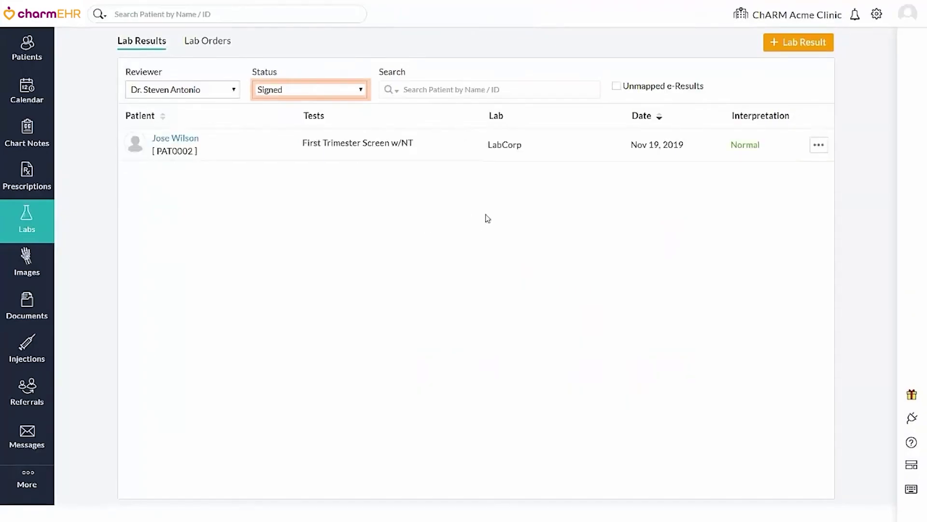
{"action": "left_click", "coordinate": [818, 145]}
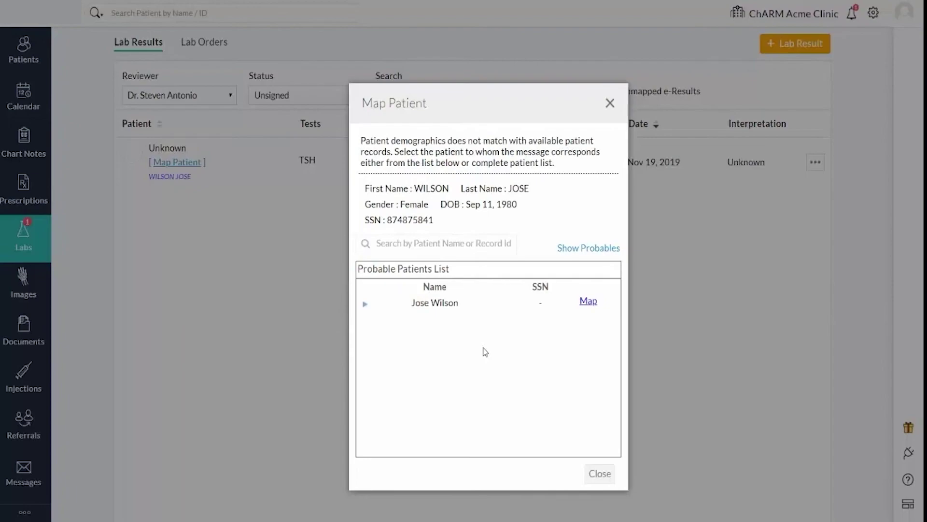
Step: Expand the probable matching patient and map the TSH result to that record
{"action": "left_click", "coordinate": [365, 303]}
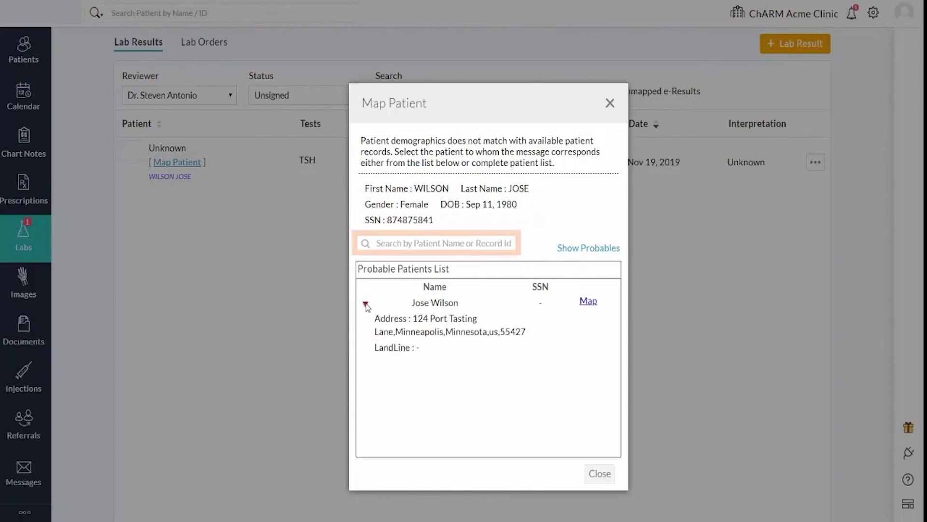
{"action": "left_click", "coordinate": [585, 302]}
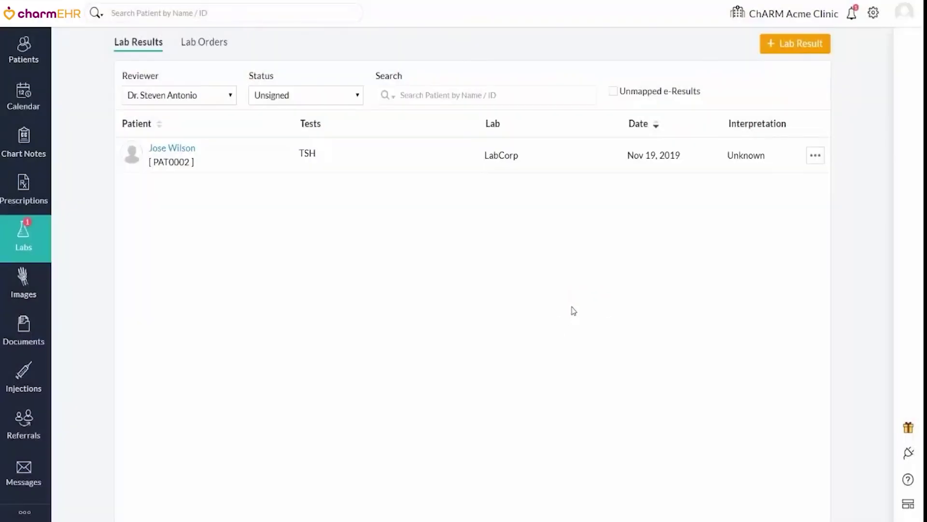